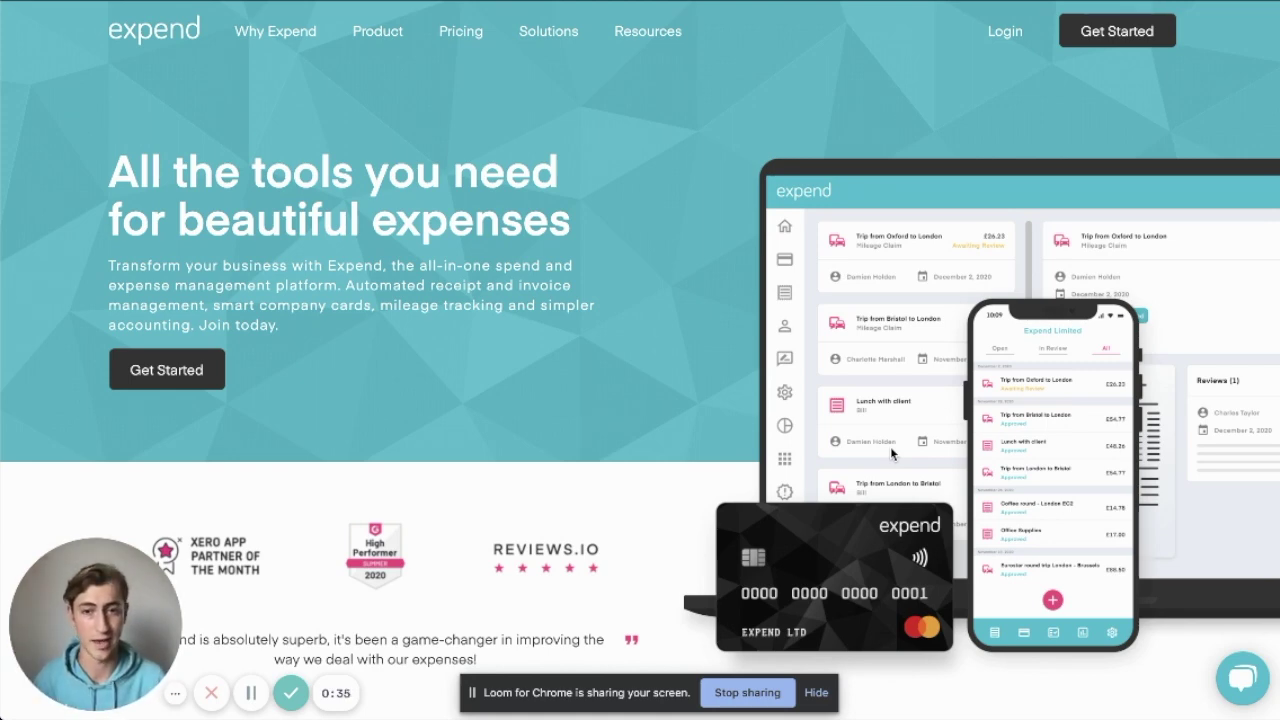
Switch to the Xero tab listing the Tide Current Account's transactions
{"action": "key", "text": "ctrl+Tab"}
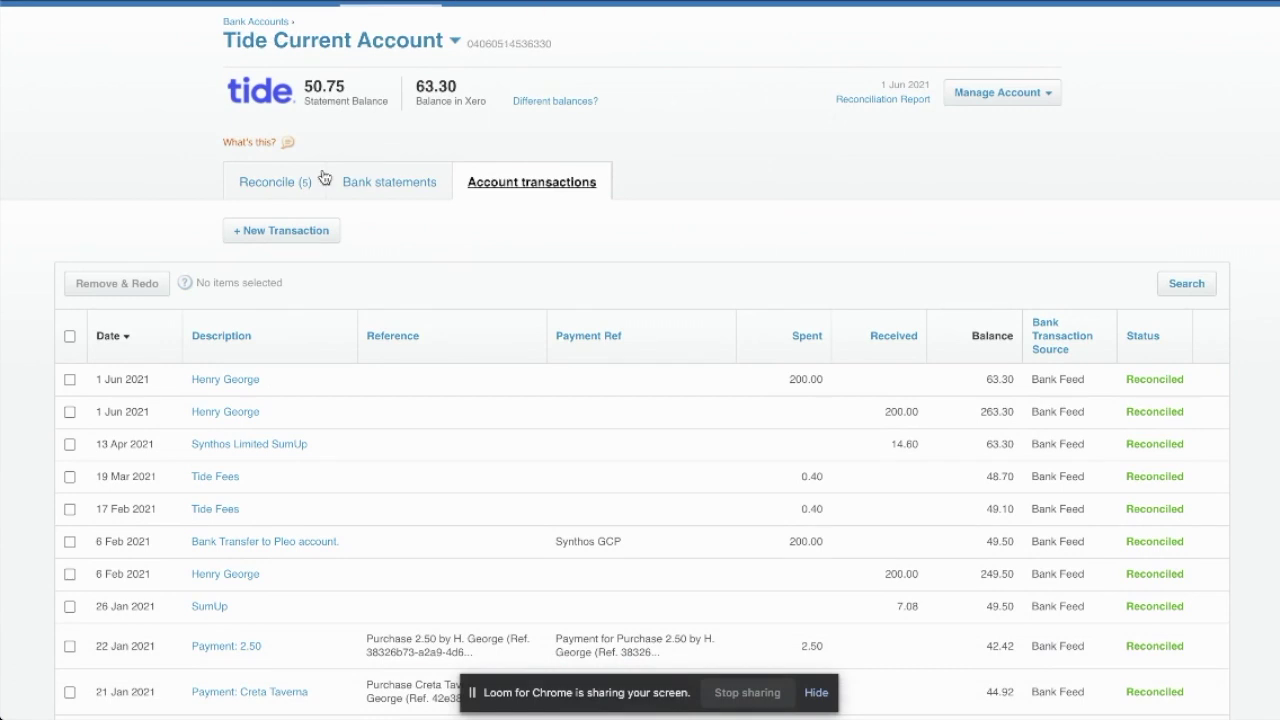
Review the five unreconciled Tide statement lines in Xero, then return to Expend
{"action": "left_click", "coordinate": [263, 197]}
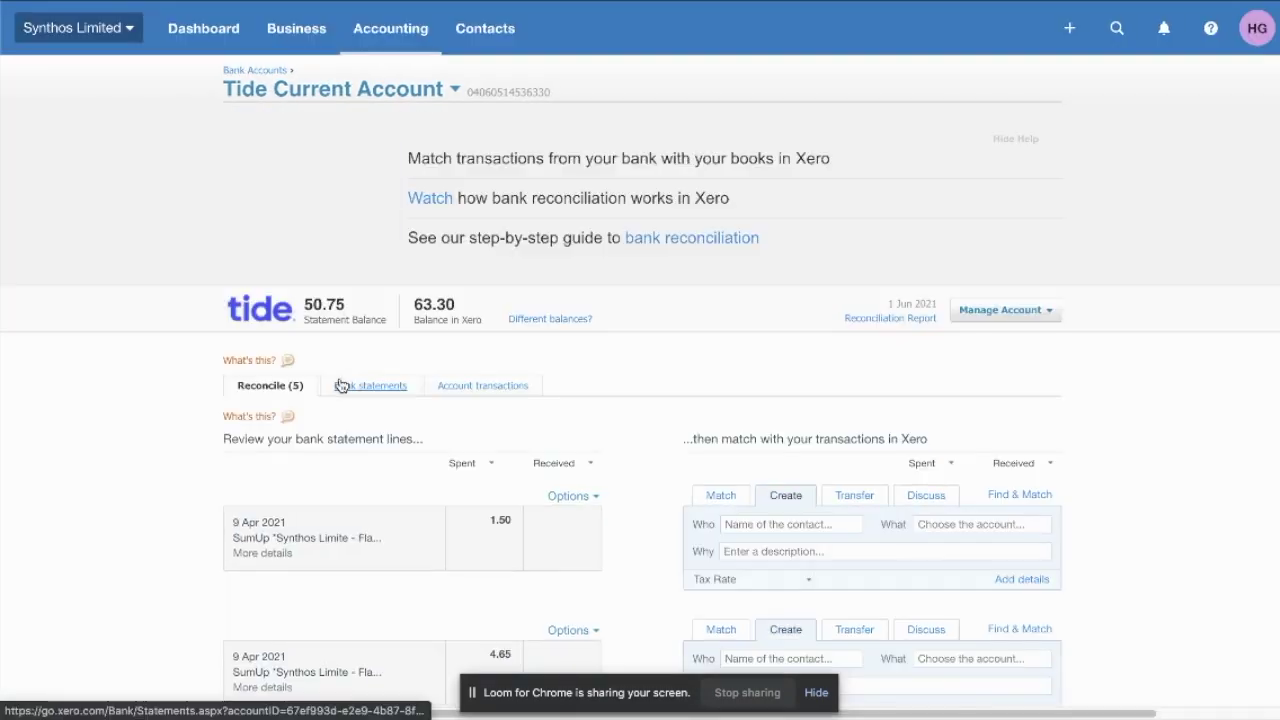
{"action": "scroll", "coordinate": [340, 420], "scroll_direction": "down", "scroll_amount": 1}
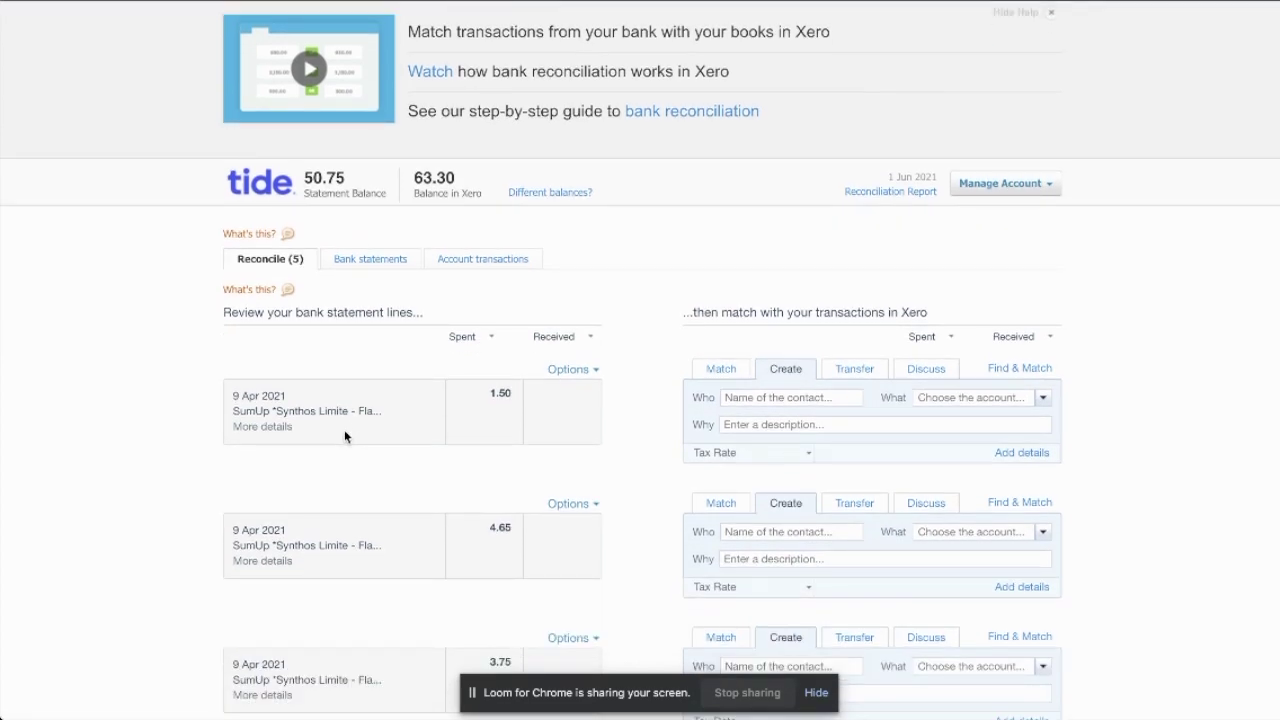
{"action": "scroll", "coordinate": [345, 436], "scroll_direction": "down", "scroll_amount": 1}
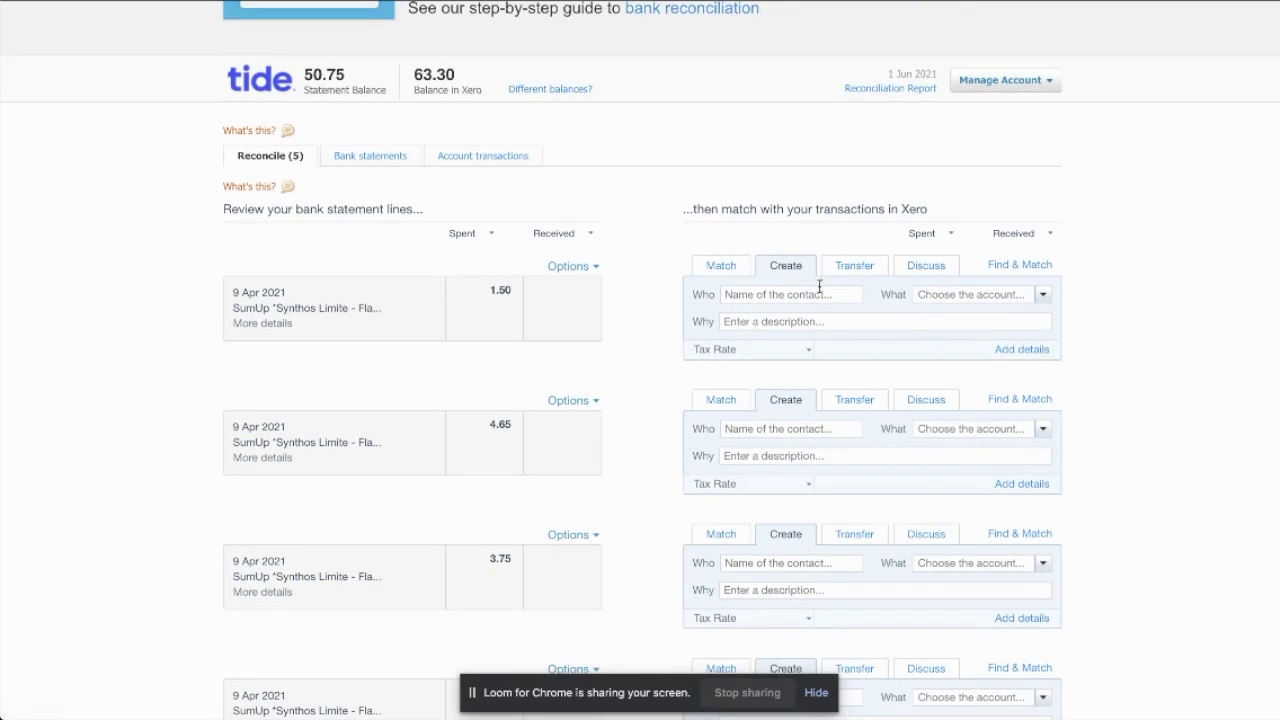
{"action": "scroll", "coordinate": [816, 300], "scroll_direction": "down", "scroll_amount": 1}
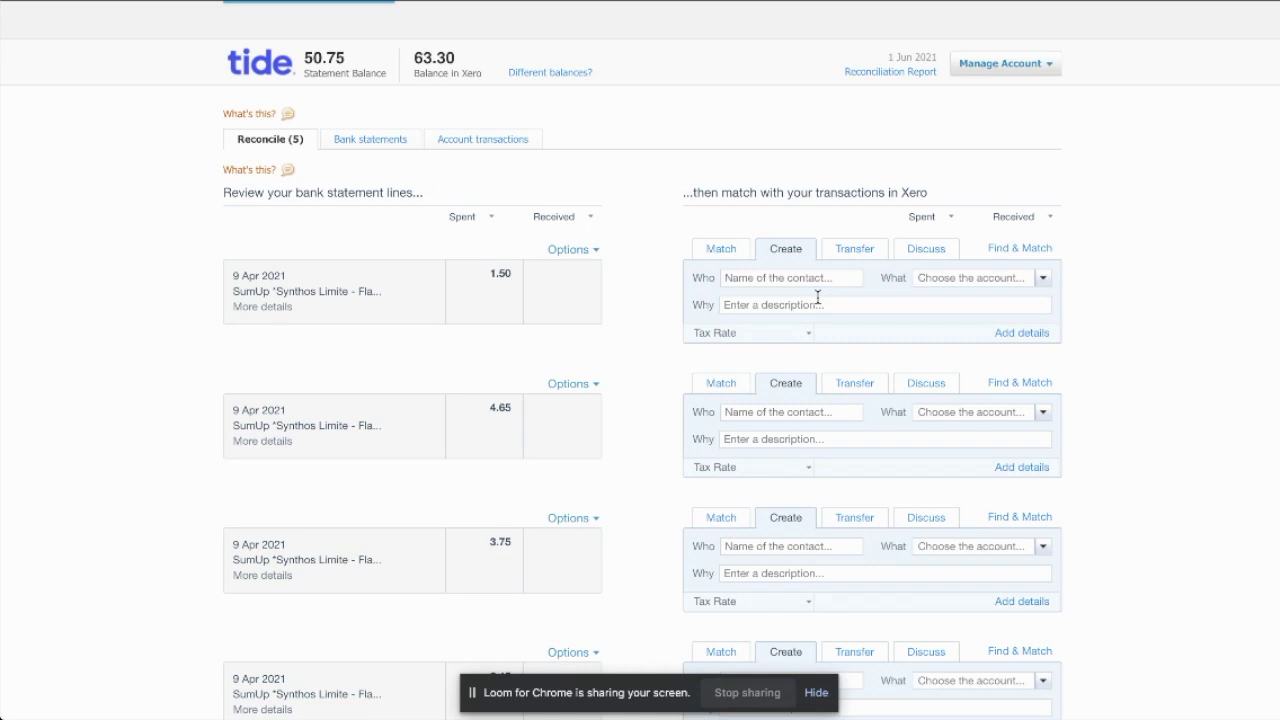
{"action": "key", "text": "super+Tab"}
{"action": "key", "text": "super+shift+Tab"}
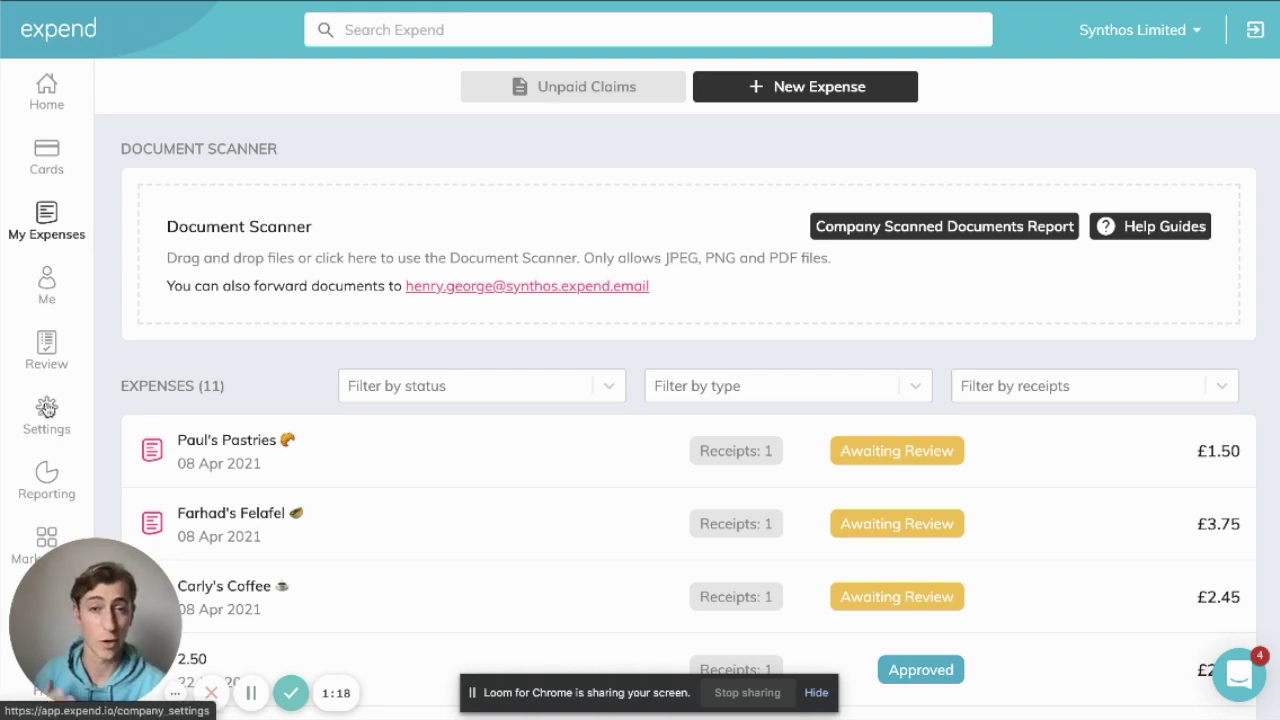
Open Company Payment Methods from Expend's Settings
{"action": "left_click", "coordinate": [48, 405]}
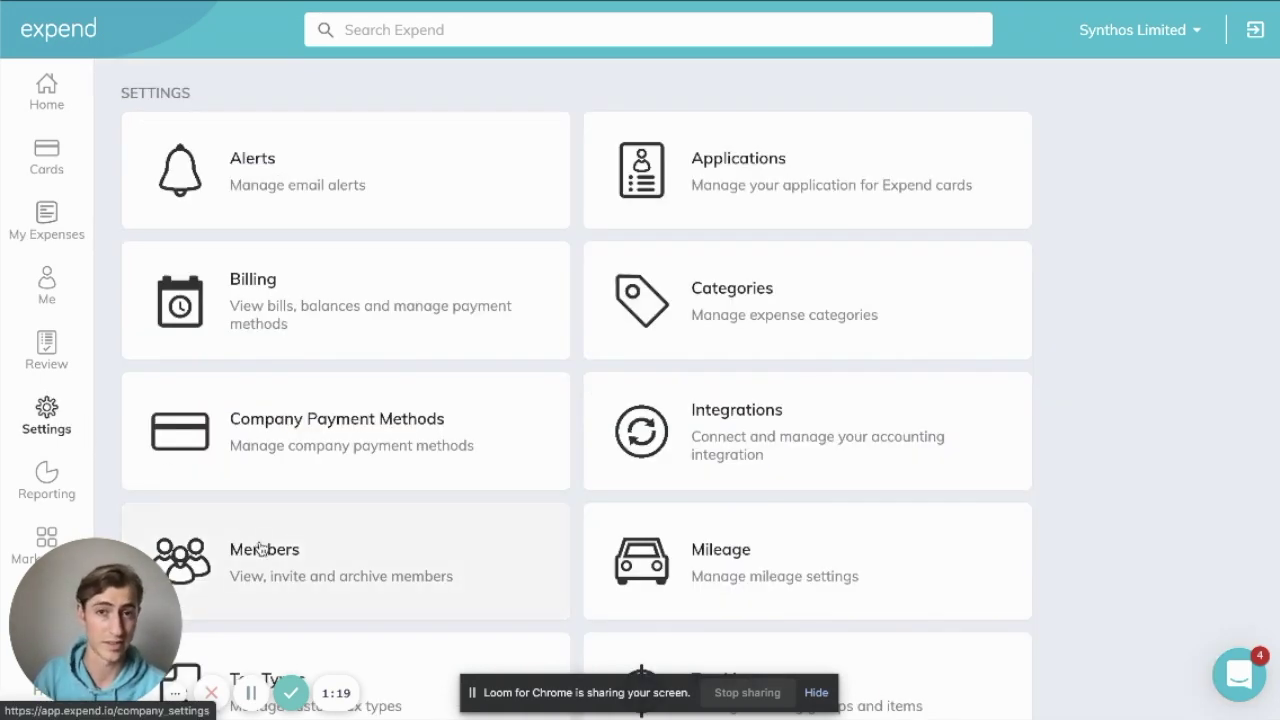
{"action": "left_click", "coordinate": [337, 480]}
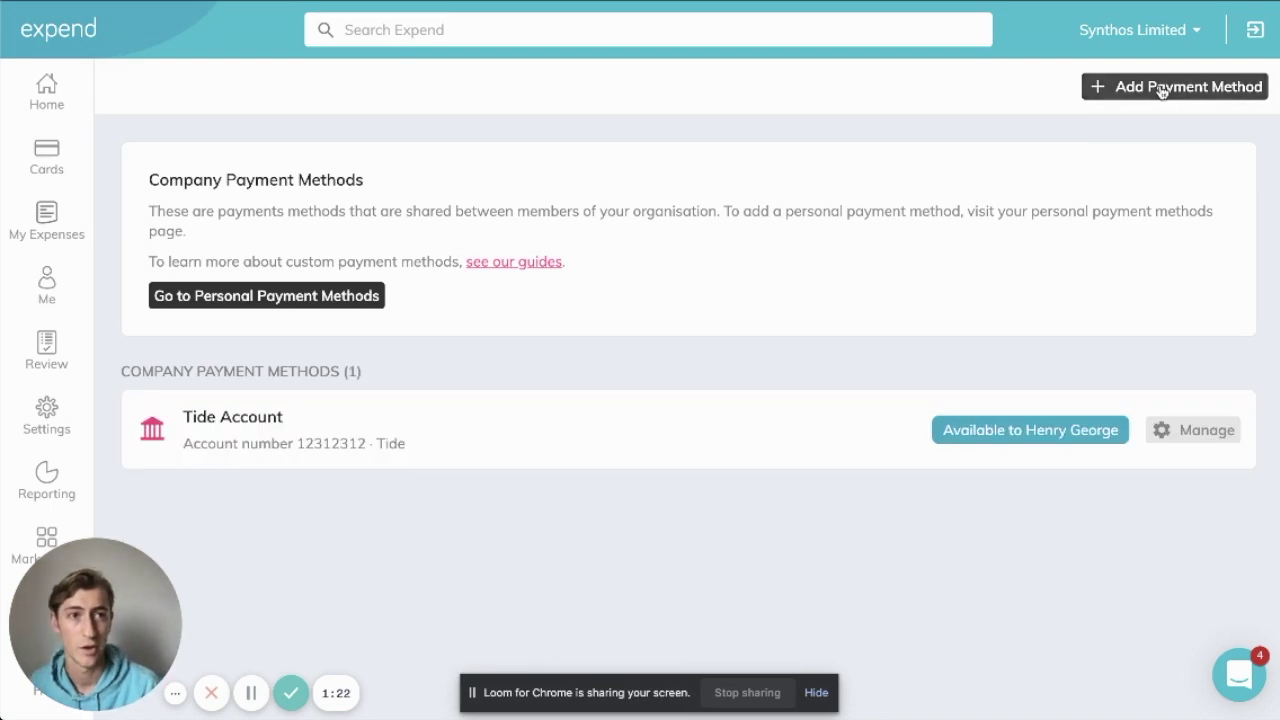
Add a new card payment method with its last four digits and cardholder name
{"action": "left_click", "coordinate": [1161, 91]}
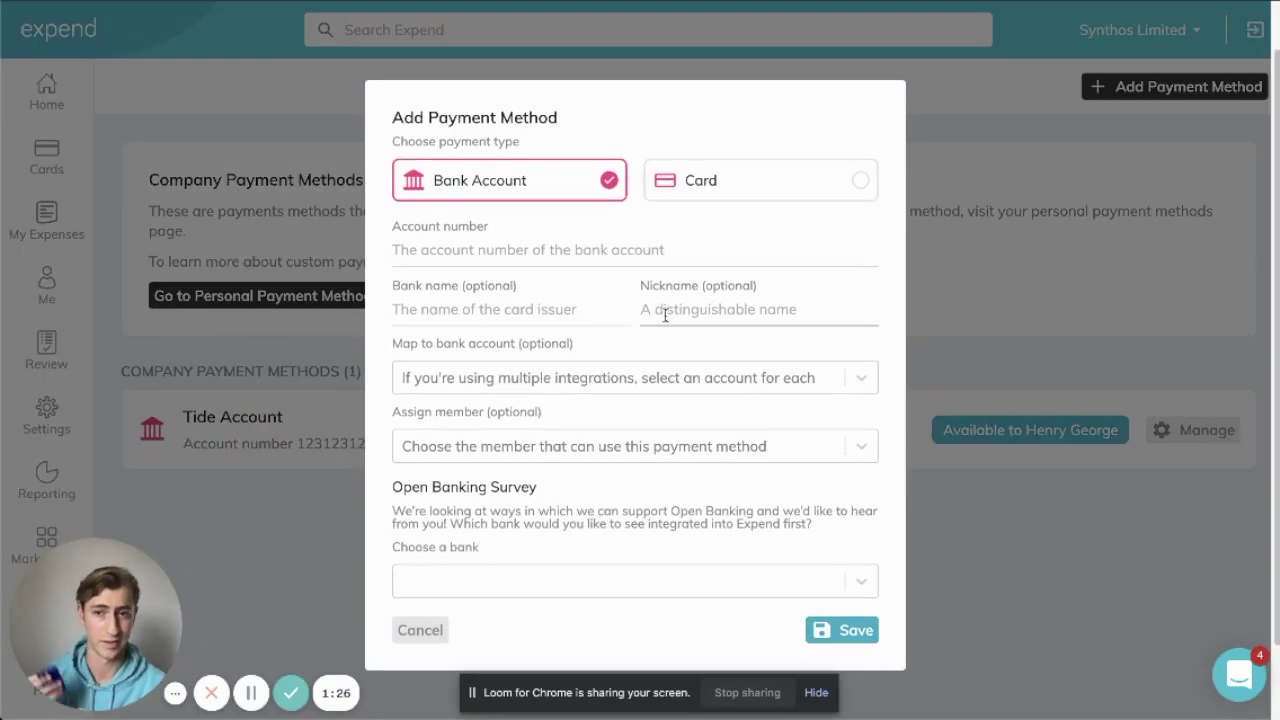
{"action": "left_click", "coordinate": [749, 183]}
{"action": "left_click", "coordinate": [502, 253]}
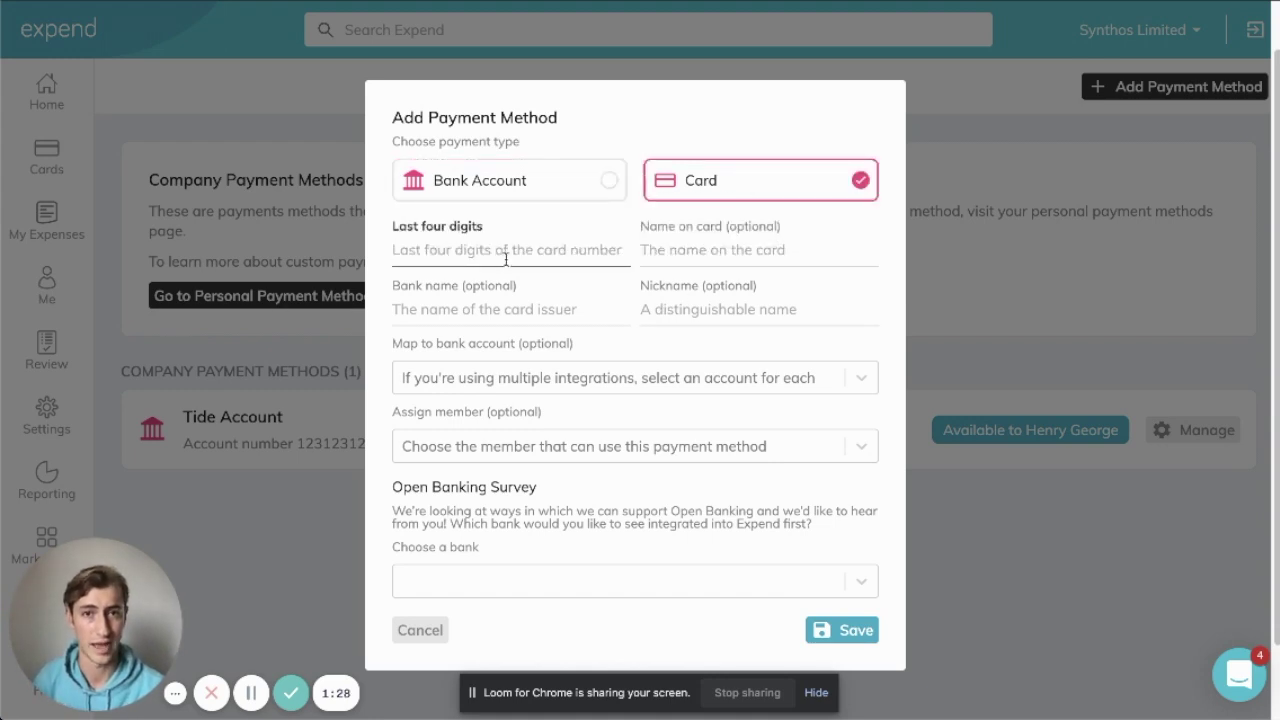
{"action": "type", "text": "4123"}
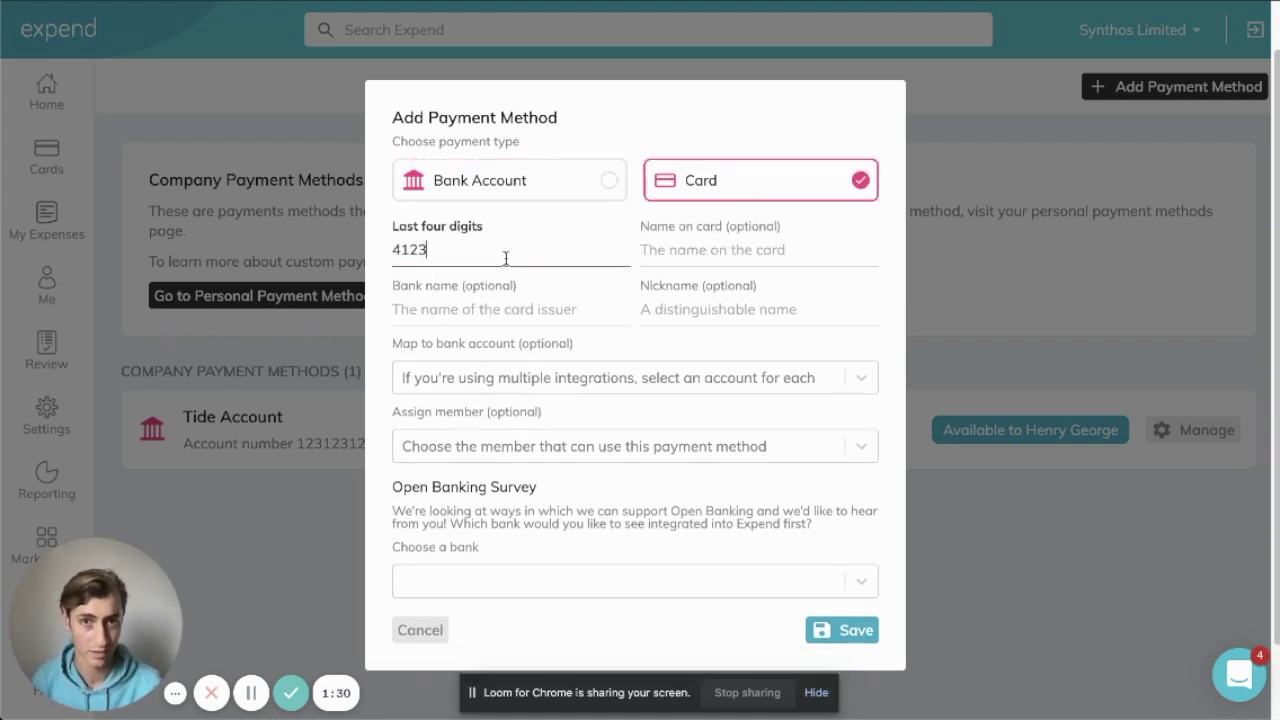
{"action": "left_click", "coordinate": [676, 258]}
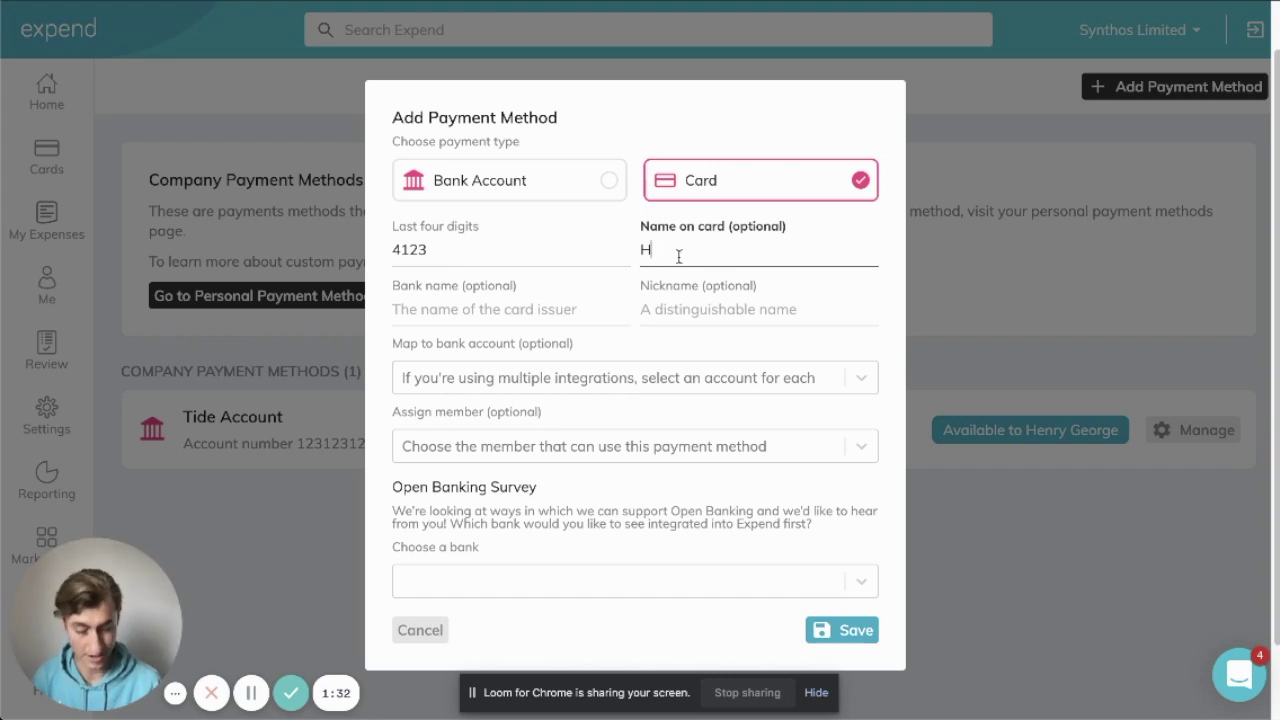
Set the card's bank name to 'Tide' and nickname to 'Tide Business Card'
{"action": "left_click", "coordinate": [492, 309]}
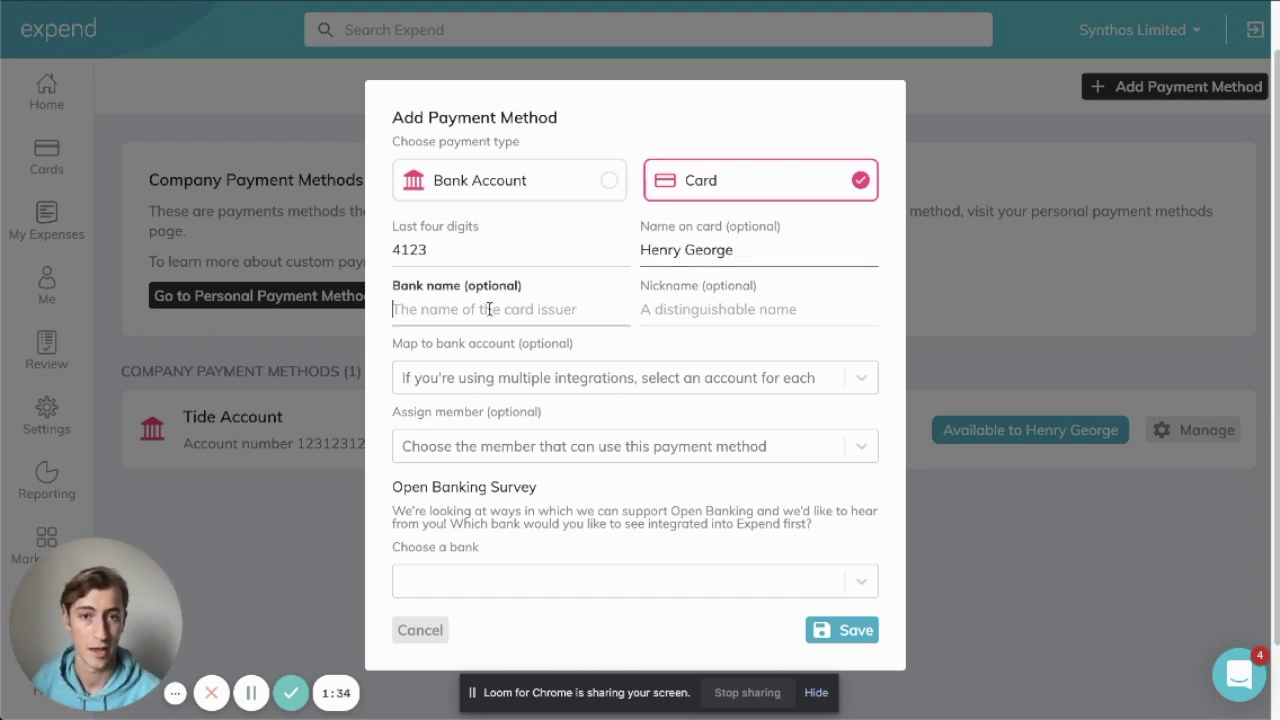
{"action": "type", "text": "Tide"}
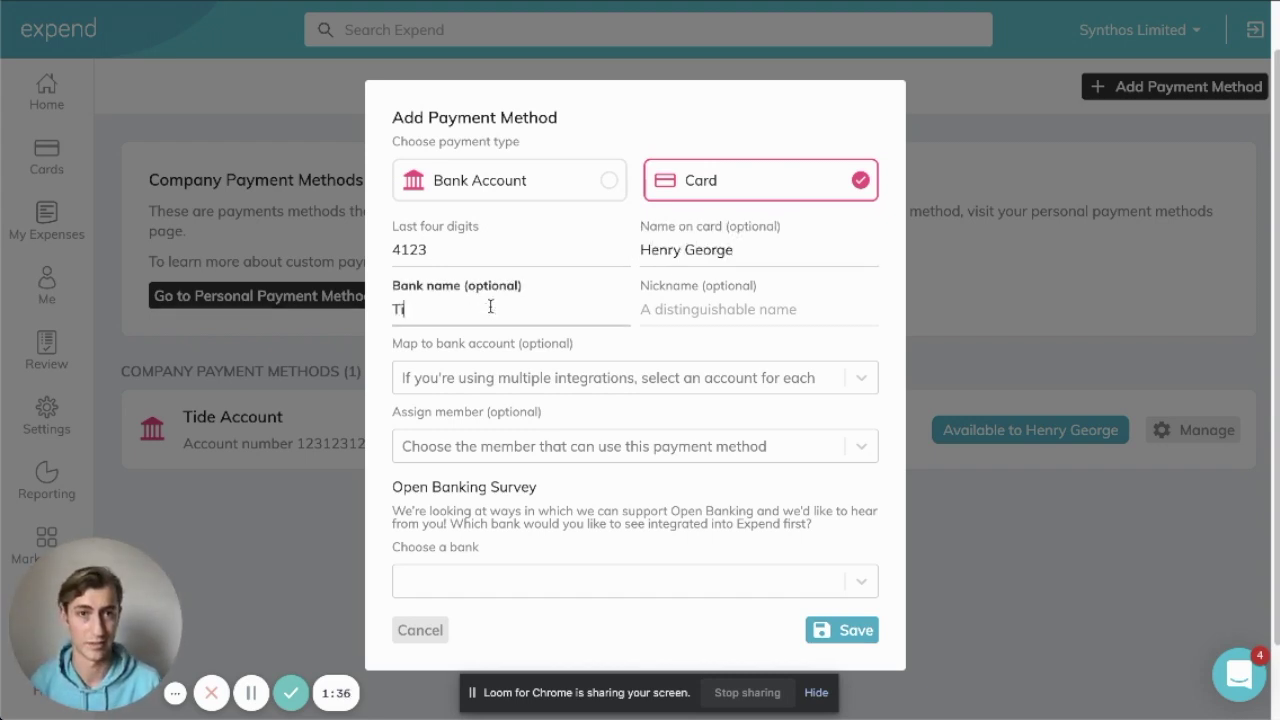
{"action": "key", "text": "Tab"}
{"action": "type", "text": "Tide Bus"}
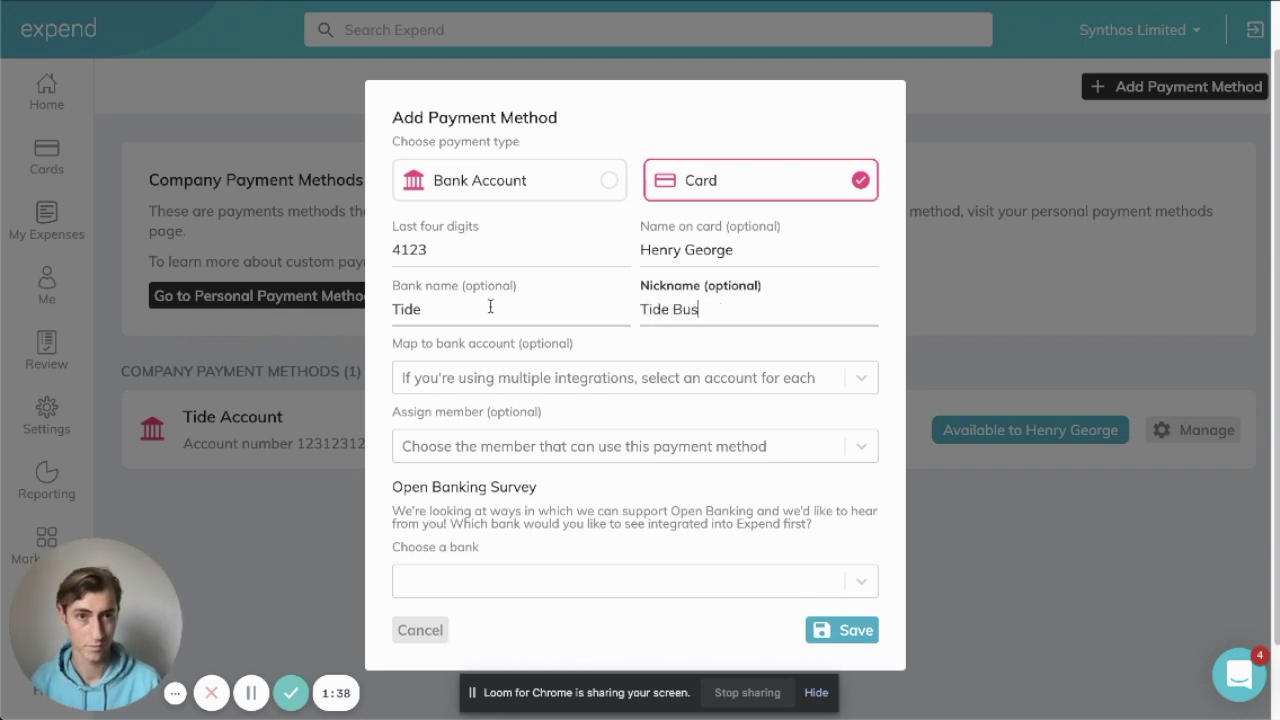
{"action": "type", "text": "iness Card"}
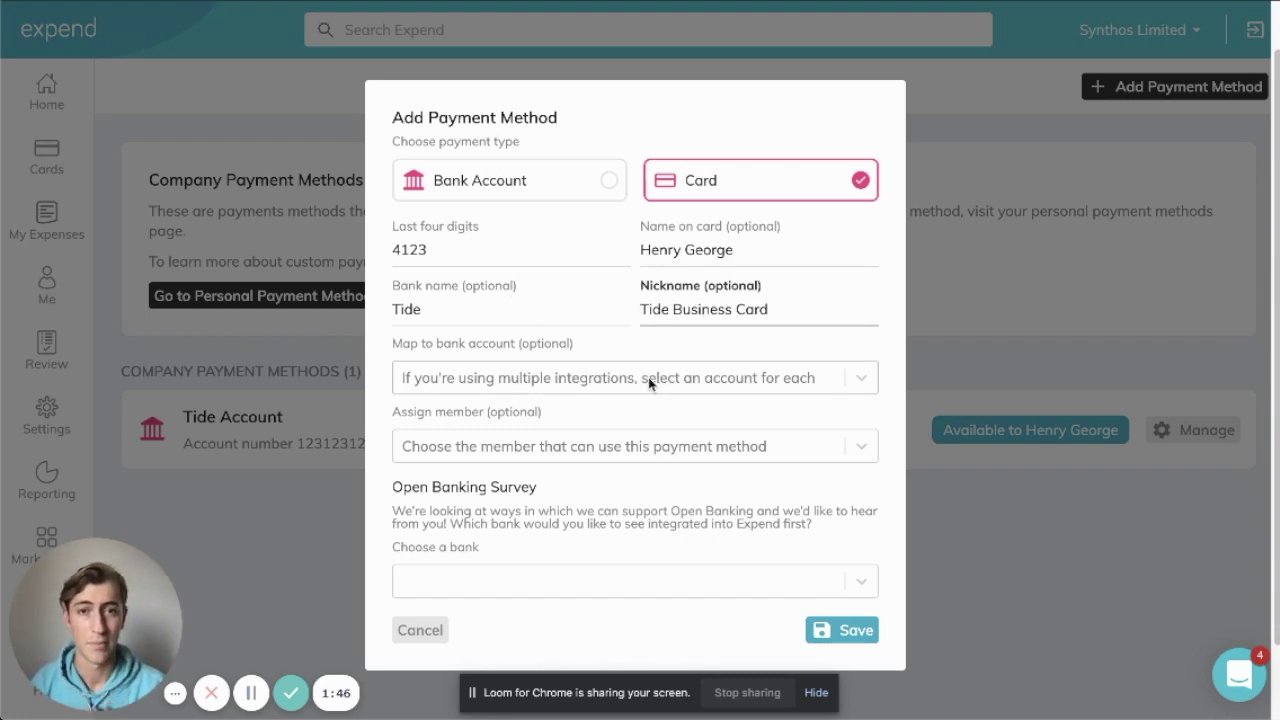
Map the Tide Business Card to Xero's Tide Current Account
{"action": "left_click", "coordinate": [532, 376]}
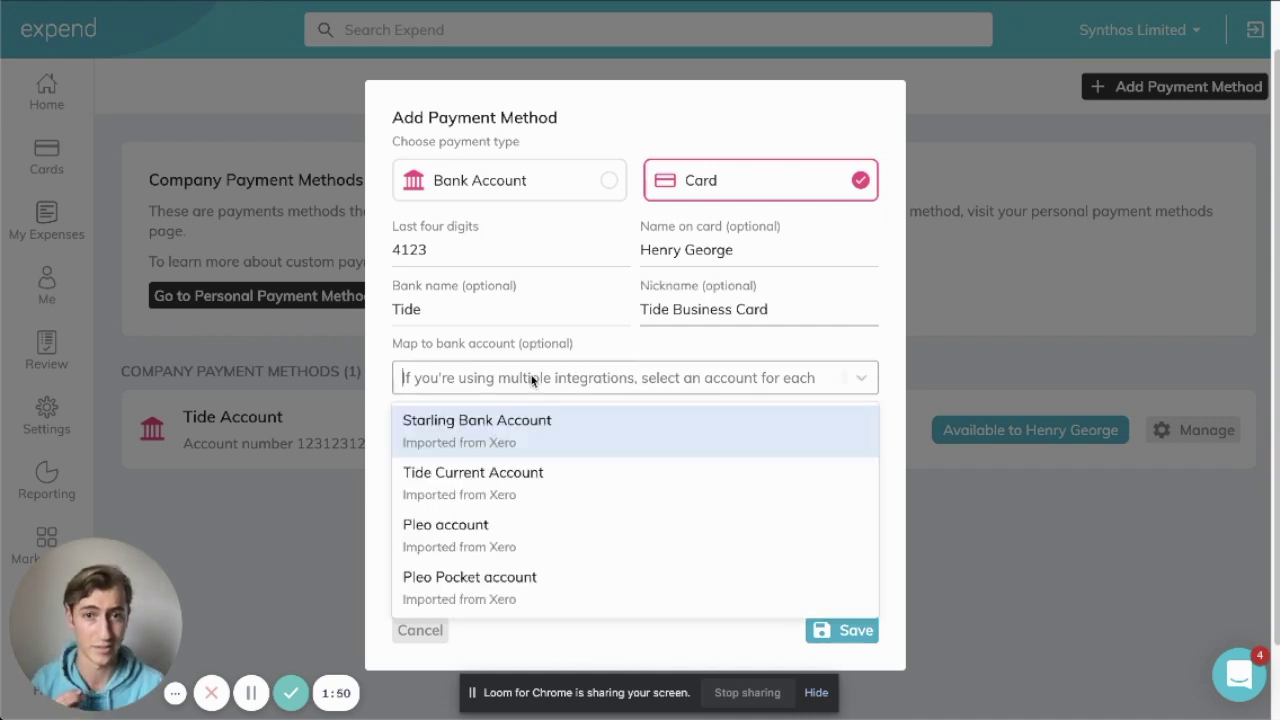
{"action": "left_click", "coordinate": [532, 469]}
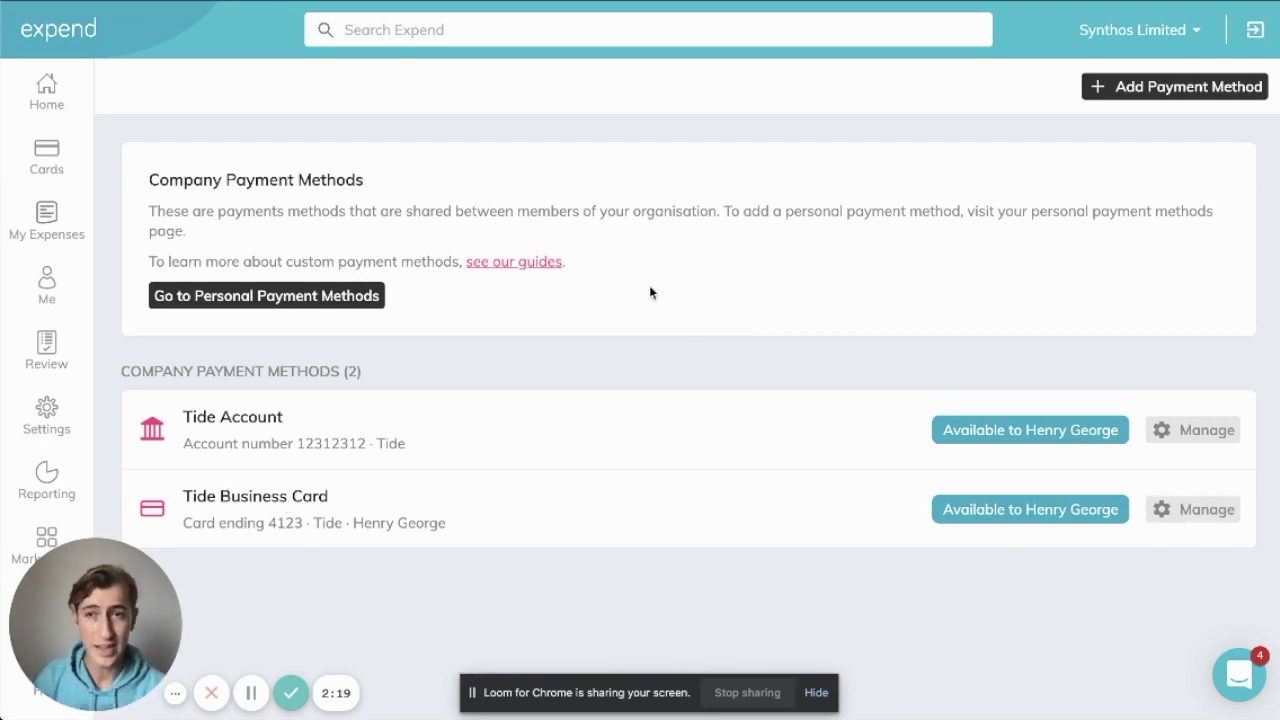
Go back to My Expenses and bring up the New Expense options
{"action": "left_click", "coordinate": [46, 220]}
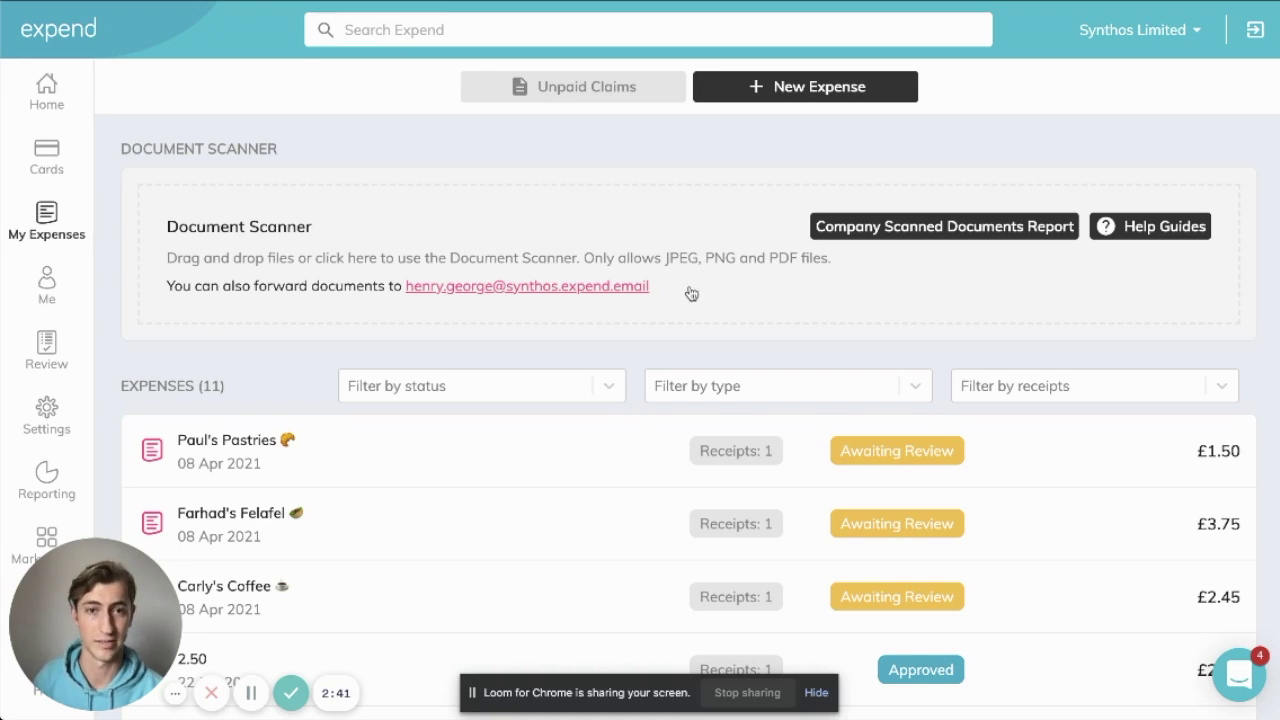
{"action": "left_click_drag", "start_coordinate": [690, 291], "coordinate": [393, 289]}
{"action": "left_click", "coordinate": [784, 362]}
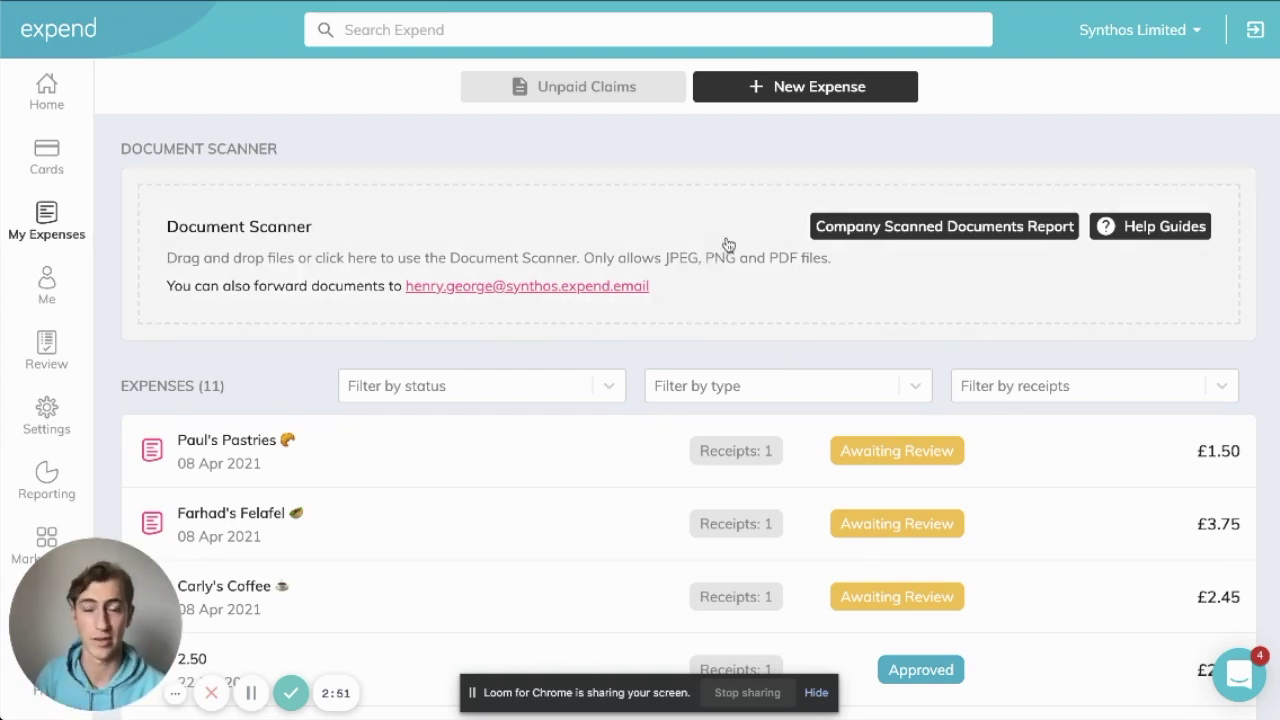
{"action": "left_click", "coordinate": [808, 99]}
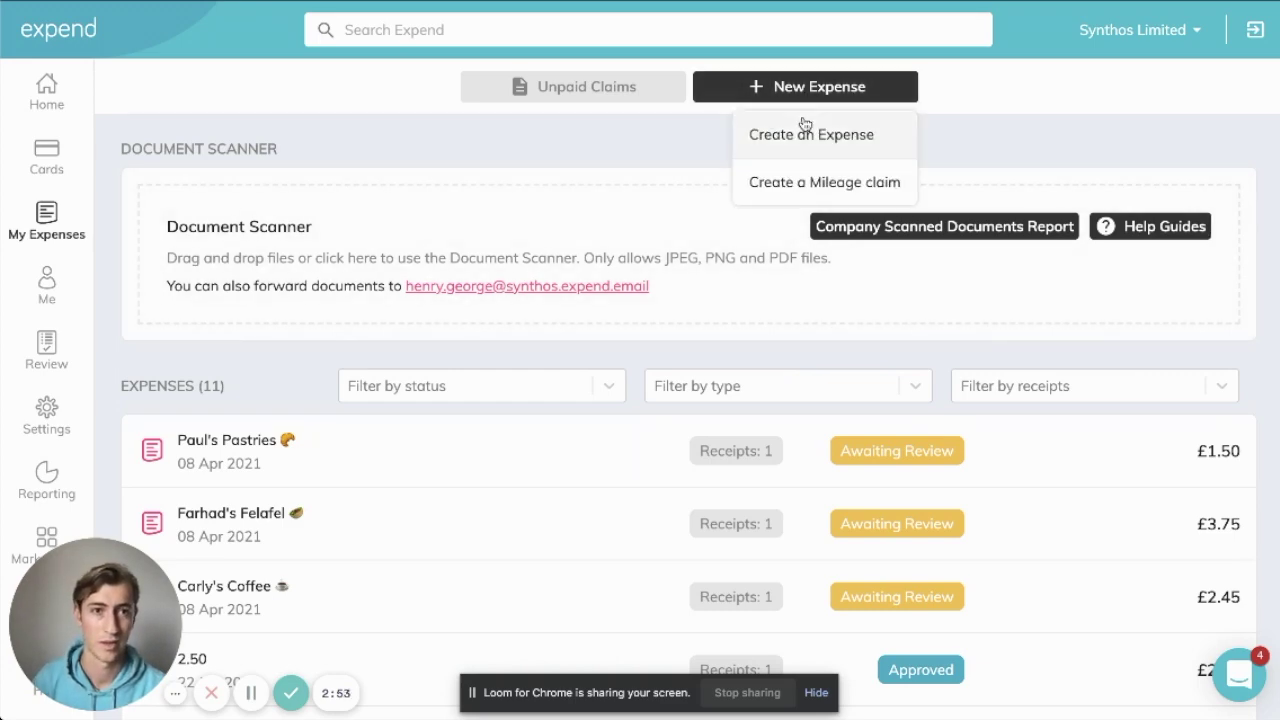
Create a standard expense paid with Tide Business Card and open the receipt file picker
{"action": "left_click", "coordinate": [808, 131]}
{"action": "left_click", "coordinate": [688, 232]}
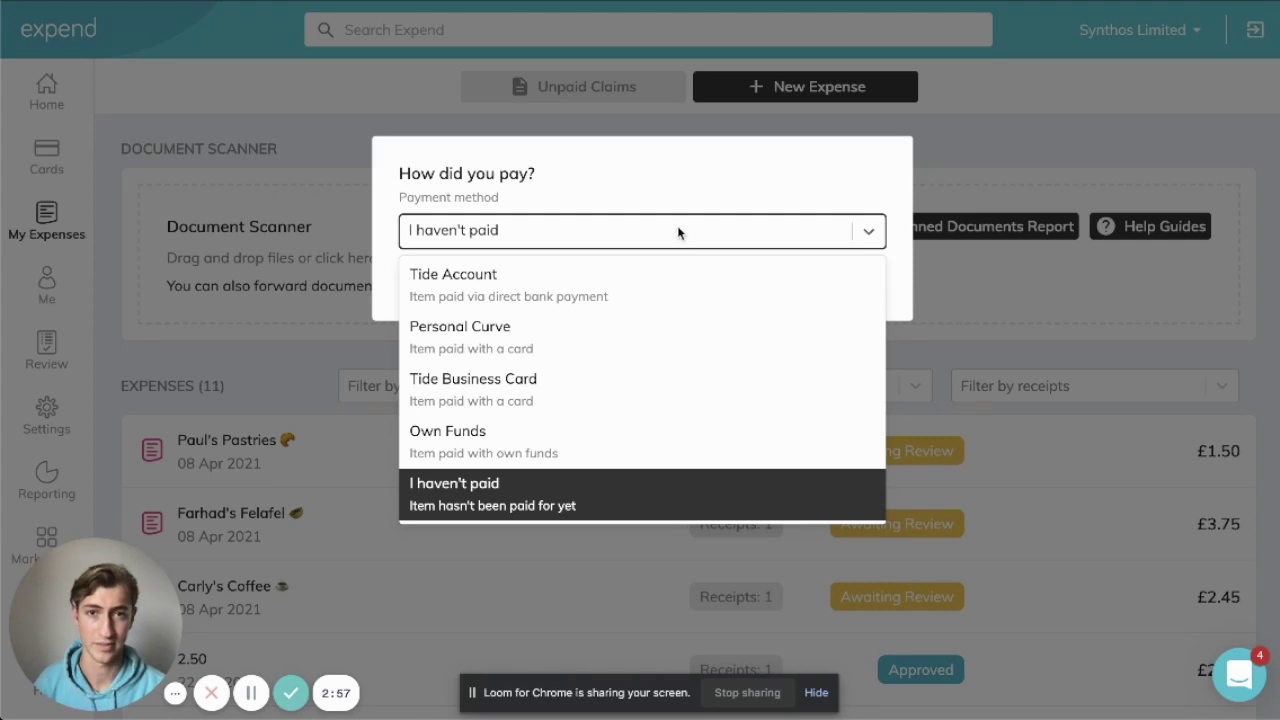
{"action": "left_click", "coordinate": [591, 394]}
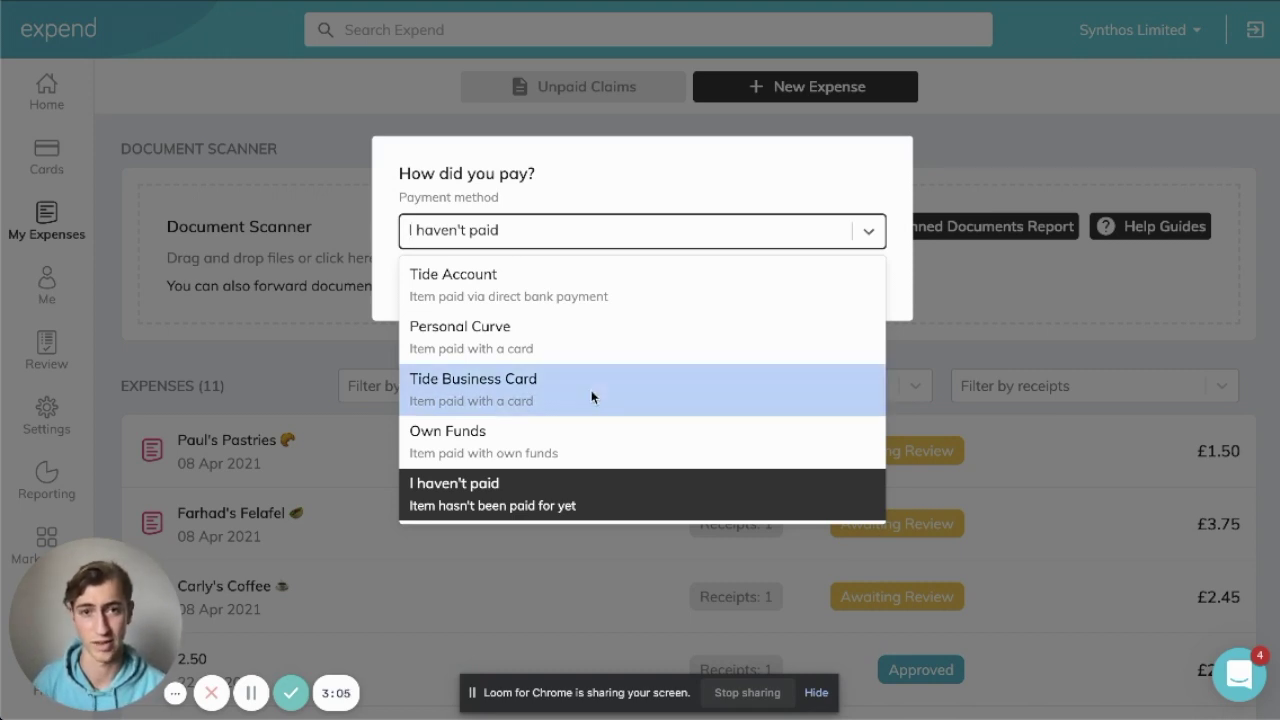
{"action": "left_click", "coordinate": [824, 286]}
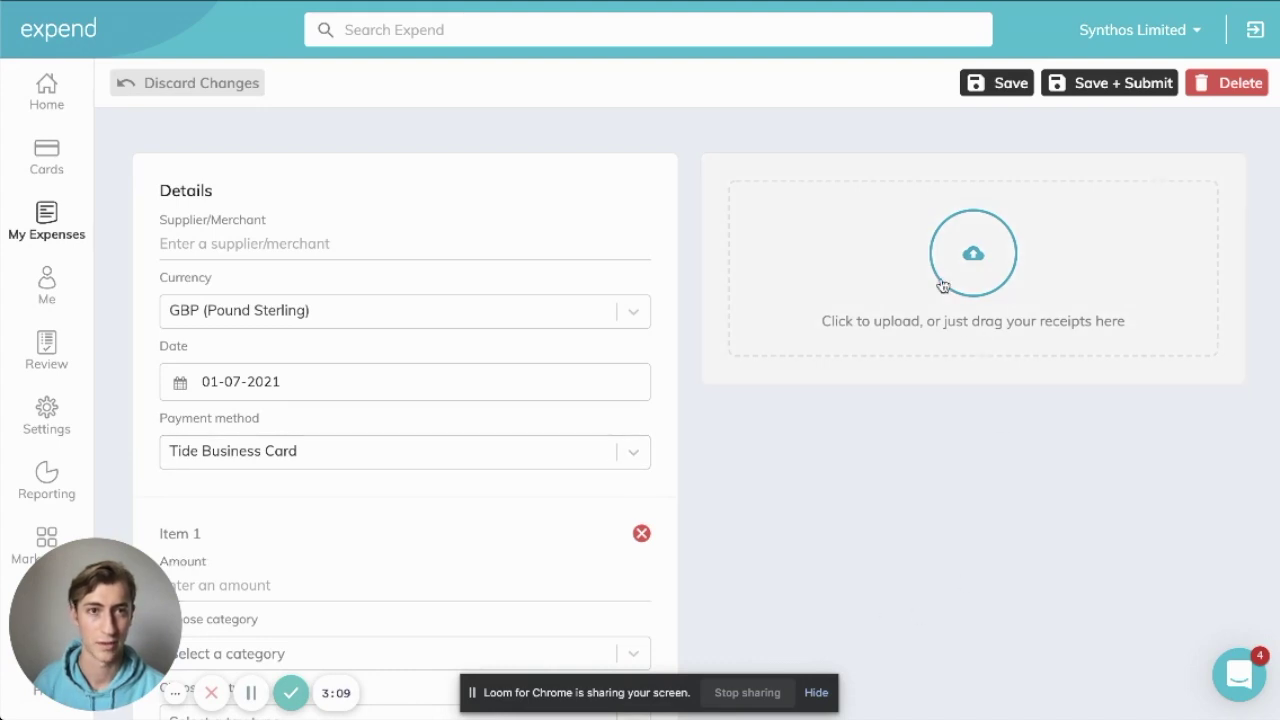
{"action": "left_click", "coordinate": [941, 284]}
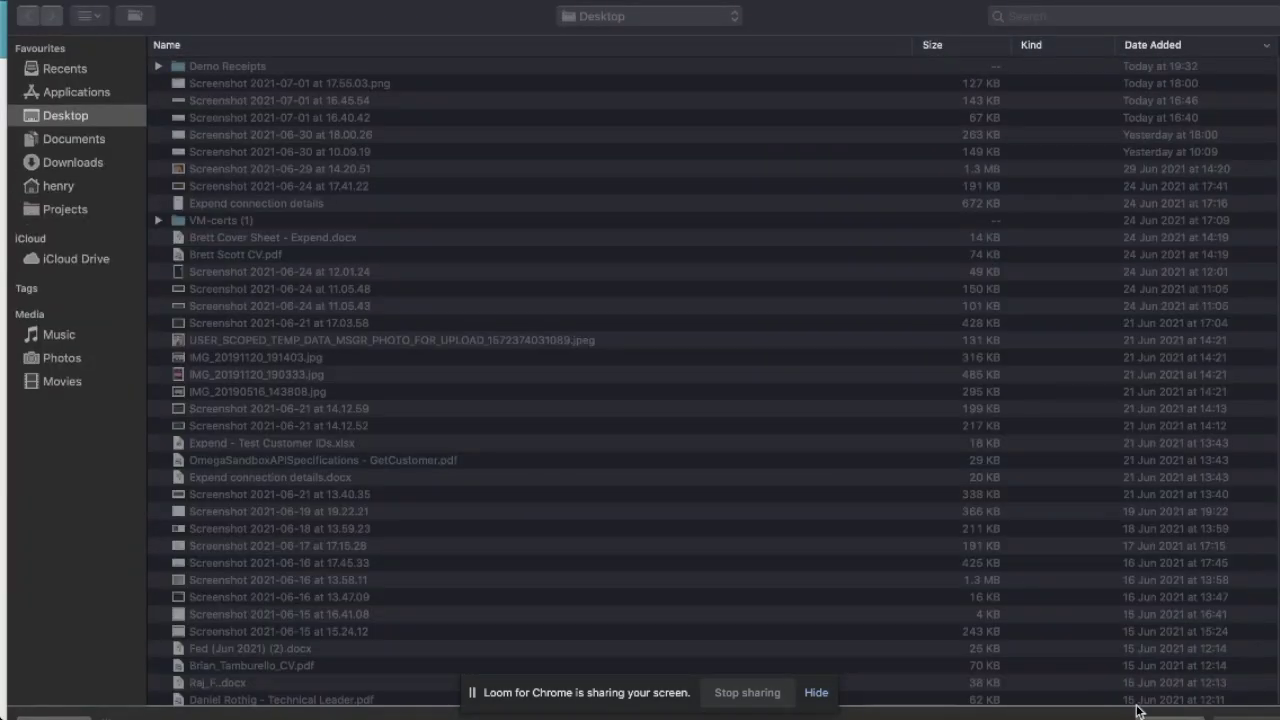
Drag 'SumUp Receipt - Pint - 4.65.pdf' from Finder's Demo Receipts folder into the Expend expense
{"action": "key", "text": "Escape"}
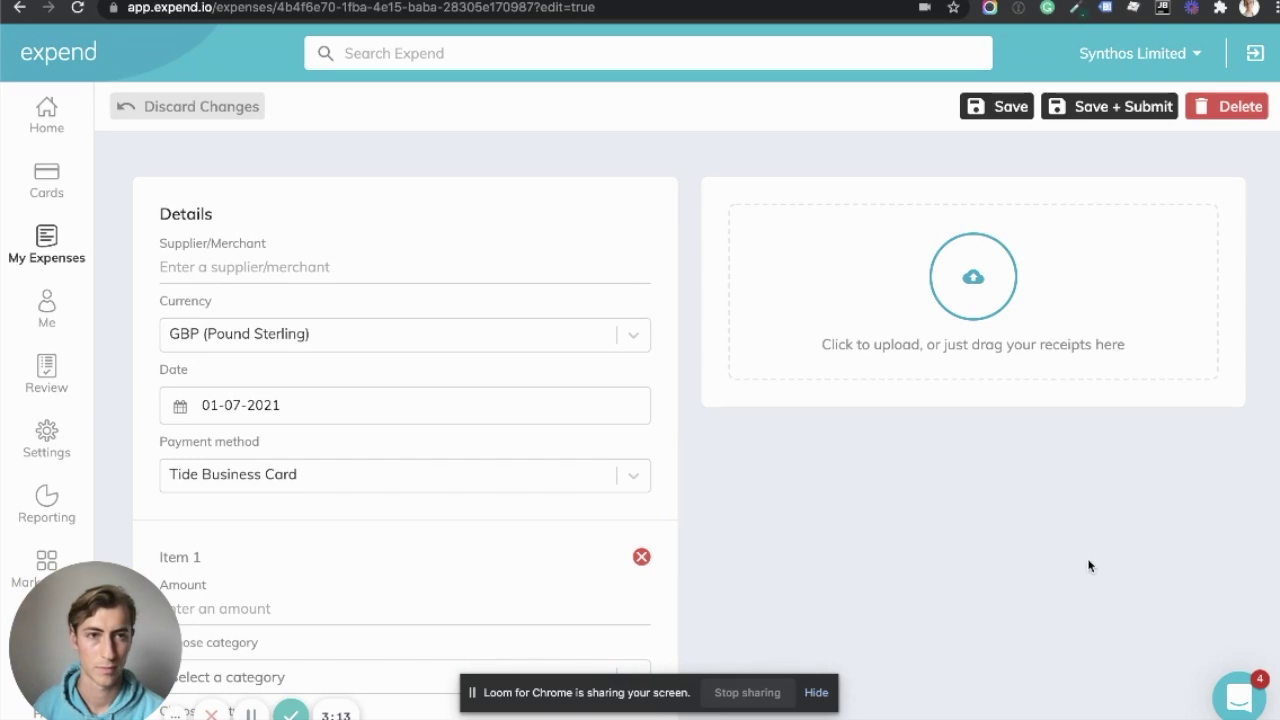
{"action": "key", "text": "super+Tab"}
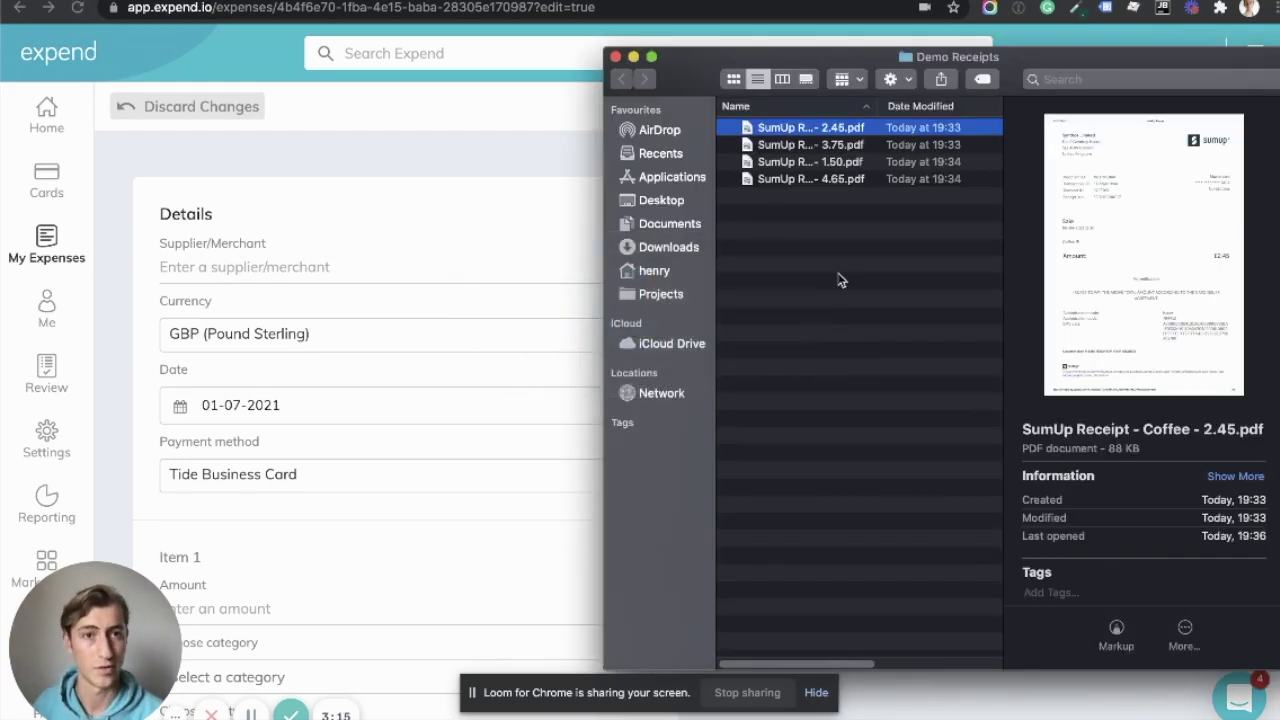
{"action": "left_click", "coordinate": [886, 146]}
{"action": "left_click", "coordinate": [871, 162]}
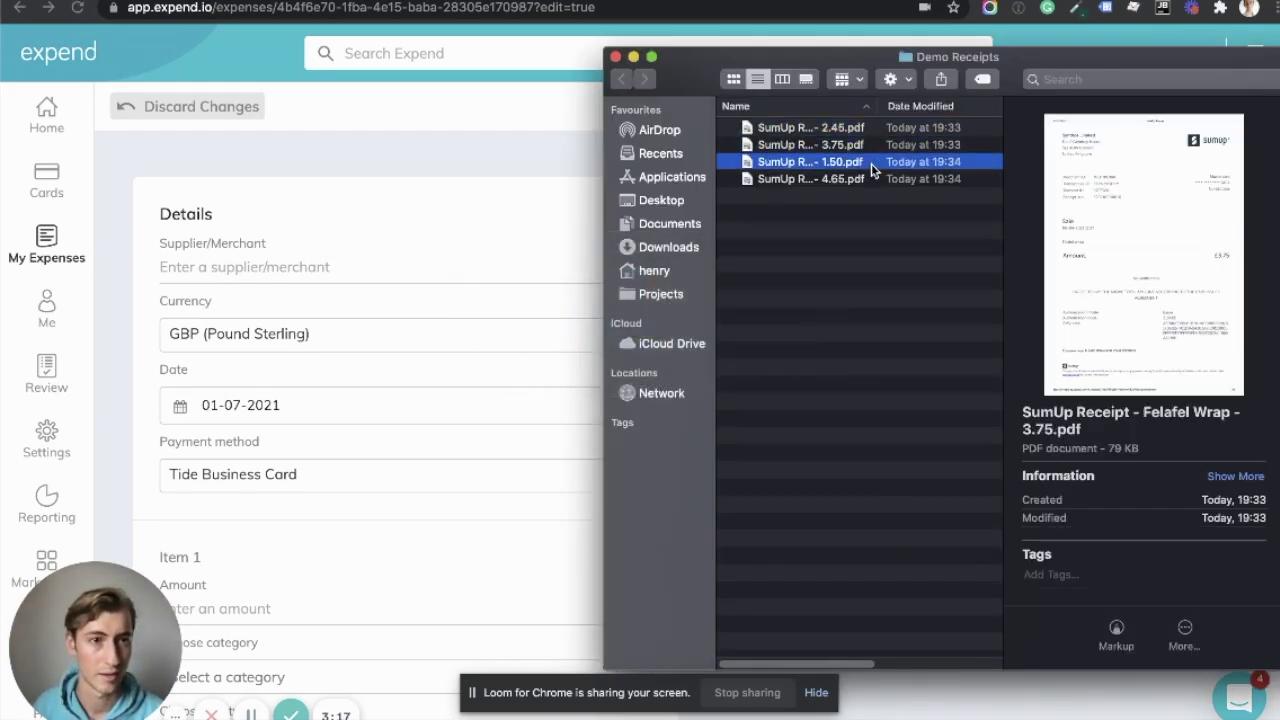
{"action": "left_click", "coordinate": [866, 180]}
{"action": "left_click_drag", "start_coordinate": [866, 180], "coordinate": [872, 302]}
{"action": "key", "text": "super+Tab"}
Upload the pint receipt and enter 'Pub' as the supplier
{"action": "left_click", "coordinate": [824, 304]}
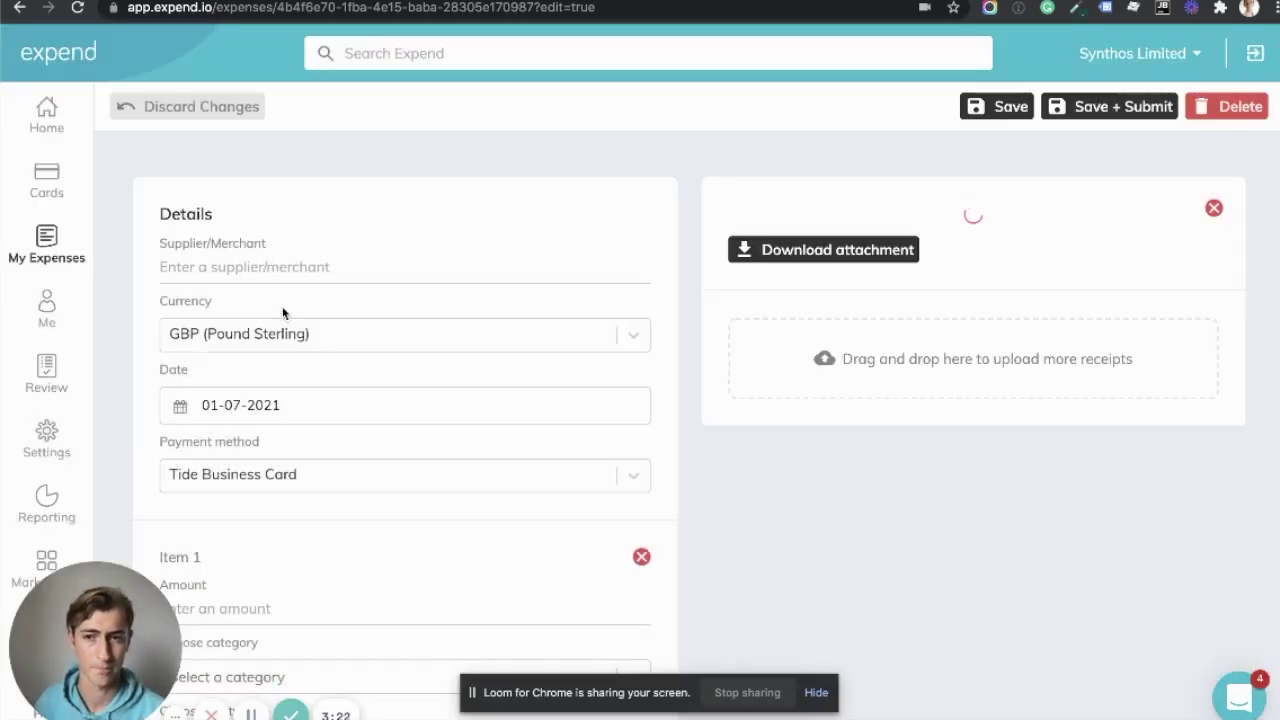
{"action": "left_click", "coordinate": [255, 266]}
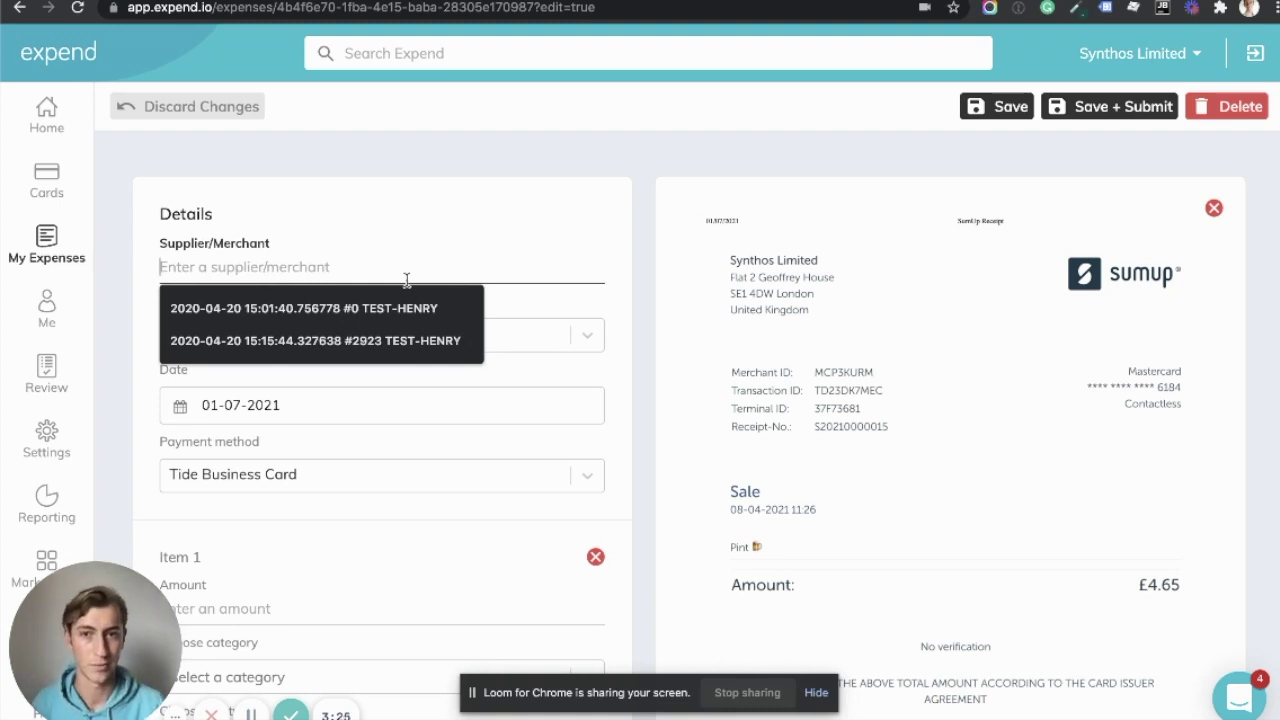
{"action": "type", "text": "Pub"}
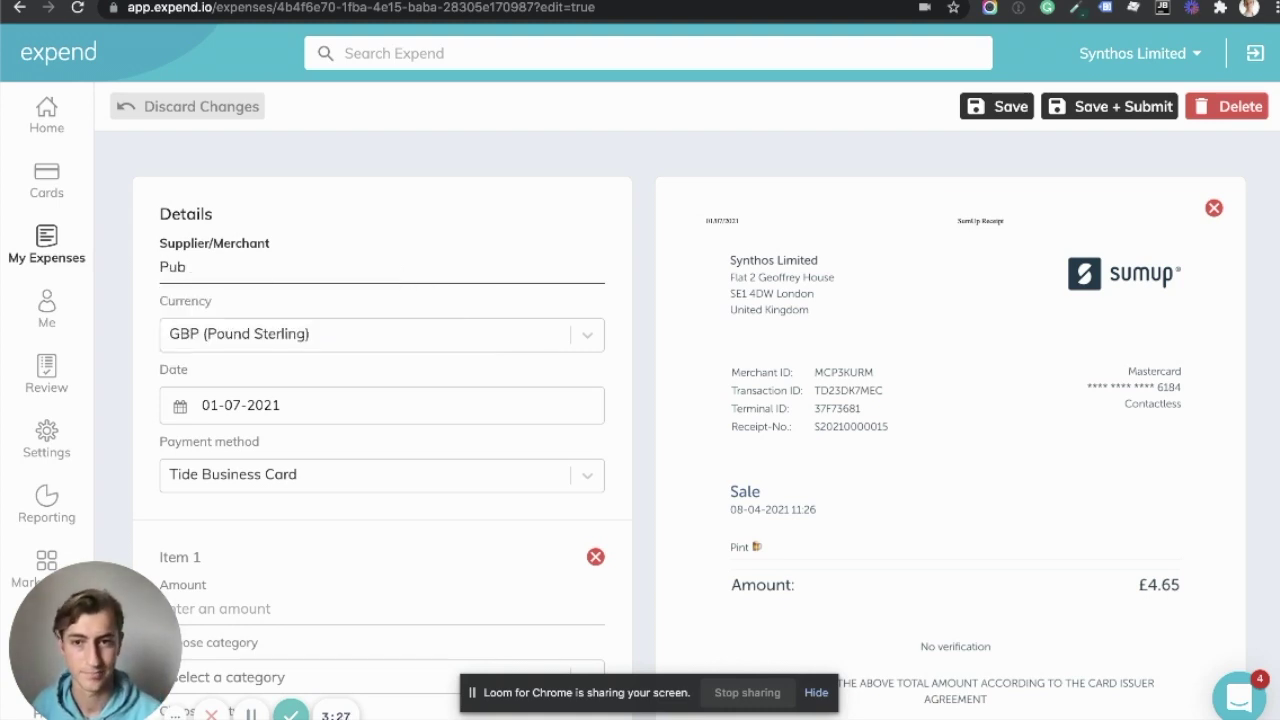
{"action": "scroll", "coordinate": [210, 437], "scroll_direction": "down", "scroll_amount": 2}
Set the expense date to 8 April 2021 and the amount to £4.65
{"action": "left_click", "coordinate": [275, 232]}
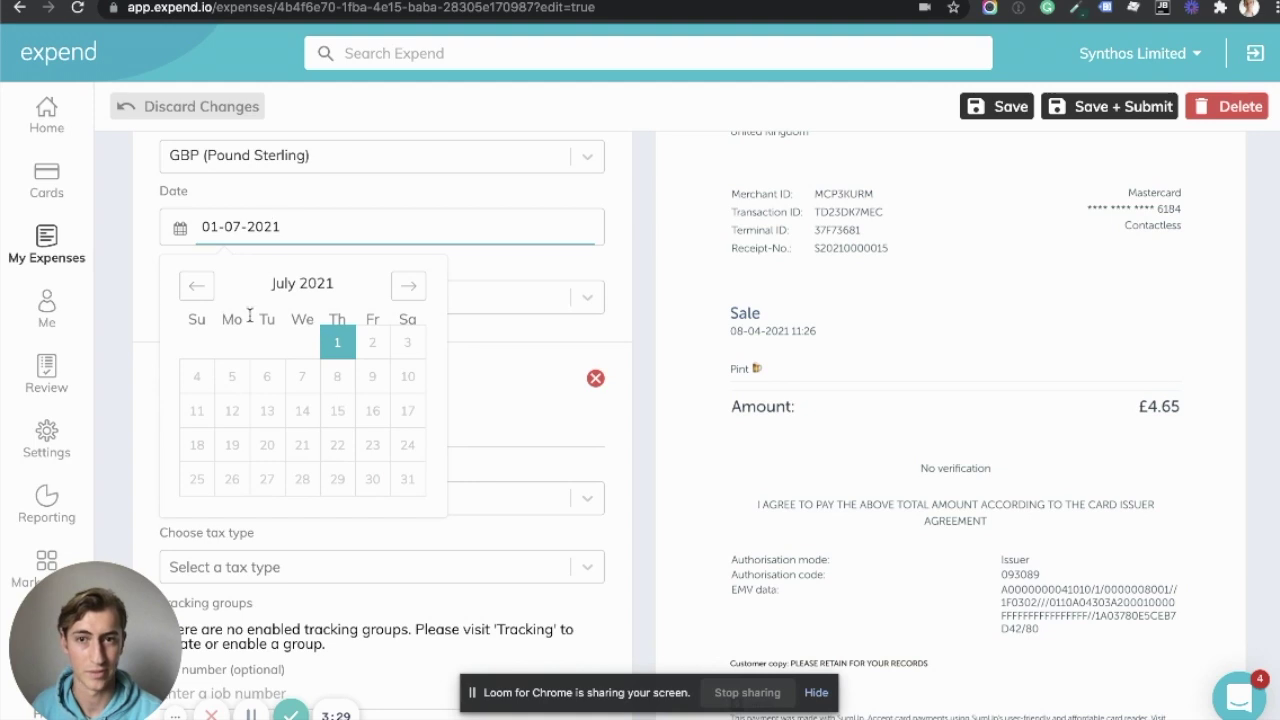
{"action": "left_click", "coordinate": [196, 288]}
{"action": "left_click", "coordinate": [196, 288]}
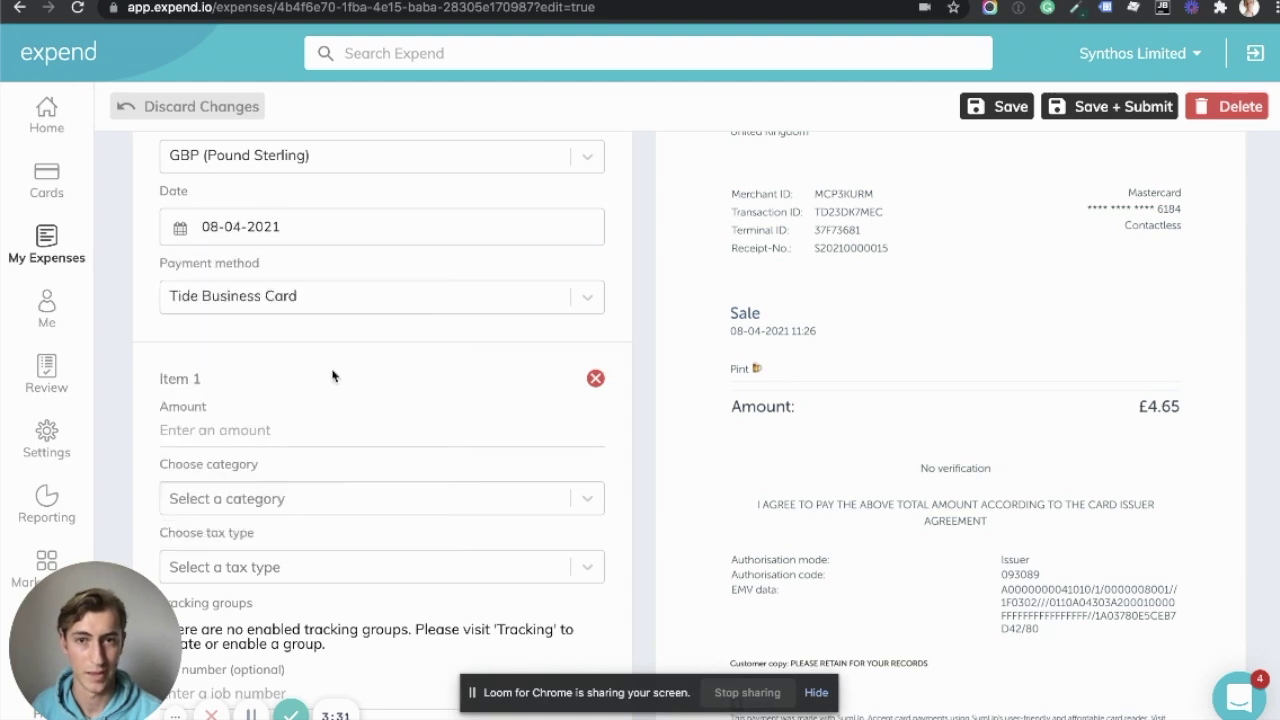
{"action": "scroll", "coordinate": [330, 390], "scroll_direction": "down", "scroll_amount": 1}
{"action": "left_click", "coordinate": [265, 393]}
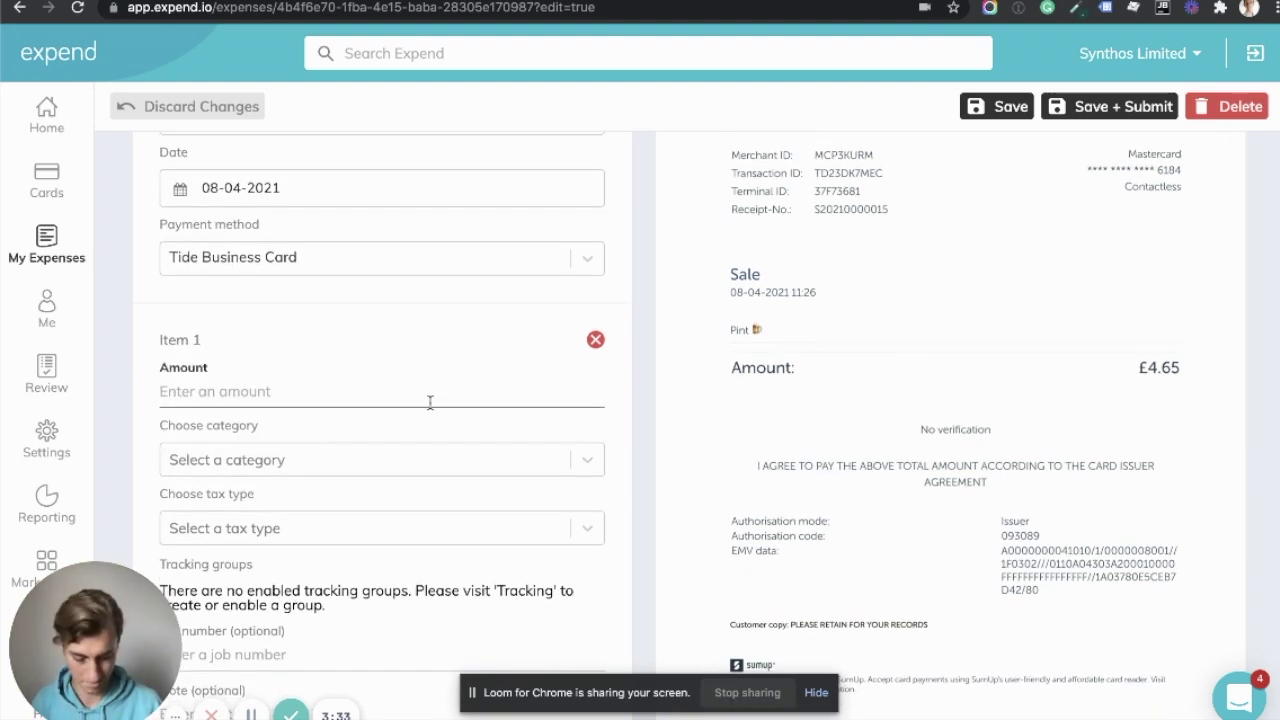
{"action": "type", "text": "4.65"}
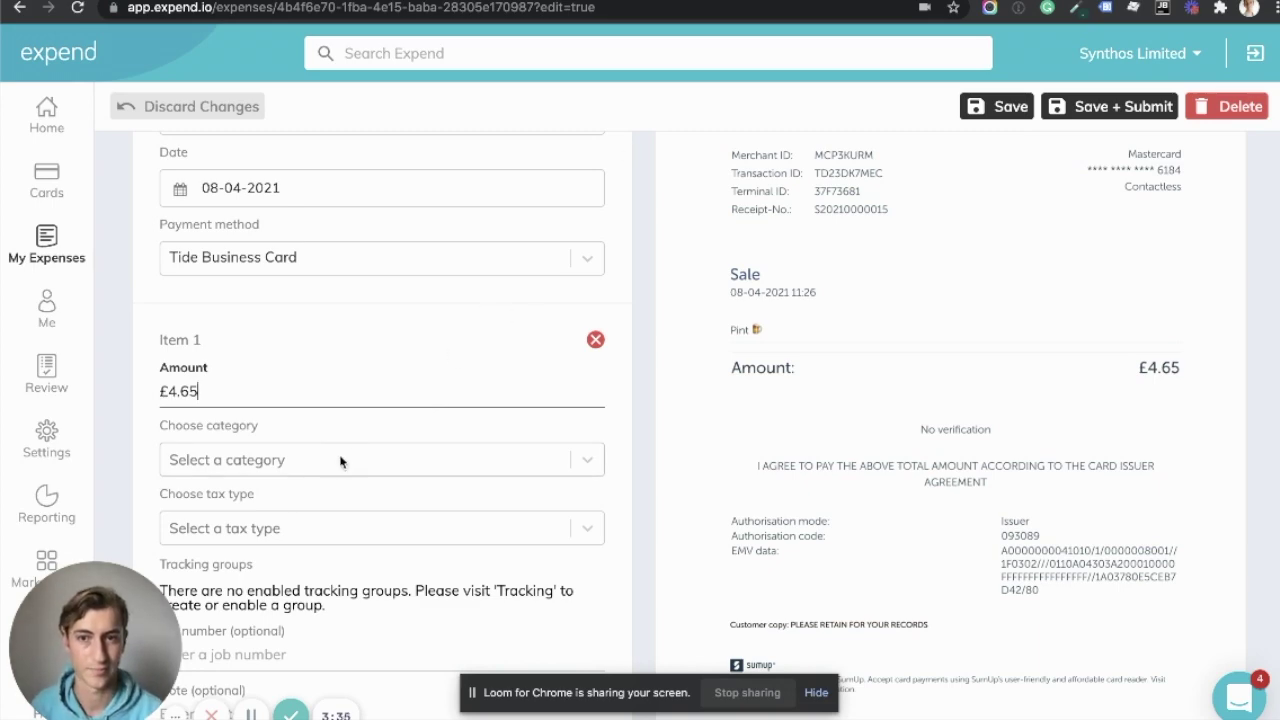
Categorise the expense as Entertainment - Personal and submit it for review
{"action": "left_click", "coordinate": [340, 461]}
{"action": "left_click", "coordinate": [346, 446]}
{"action": "left_click", "coordinate": [346, 443]}
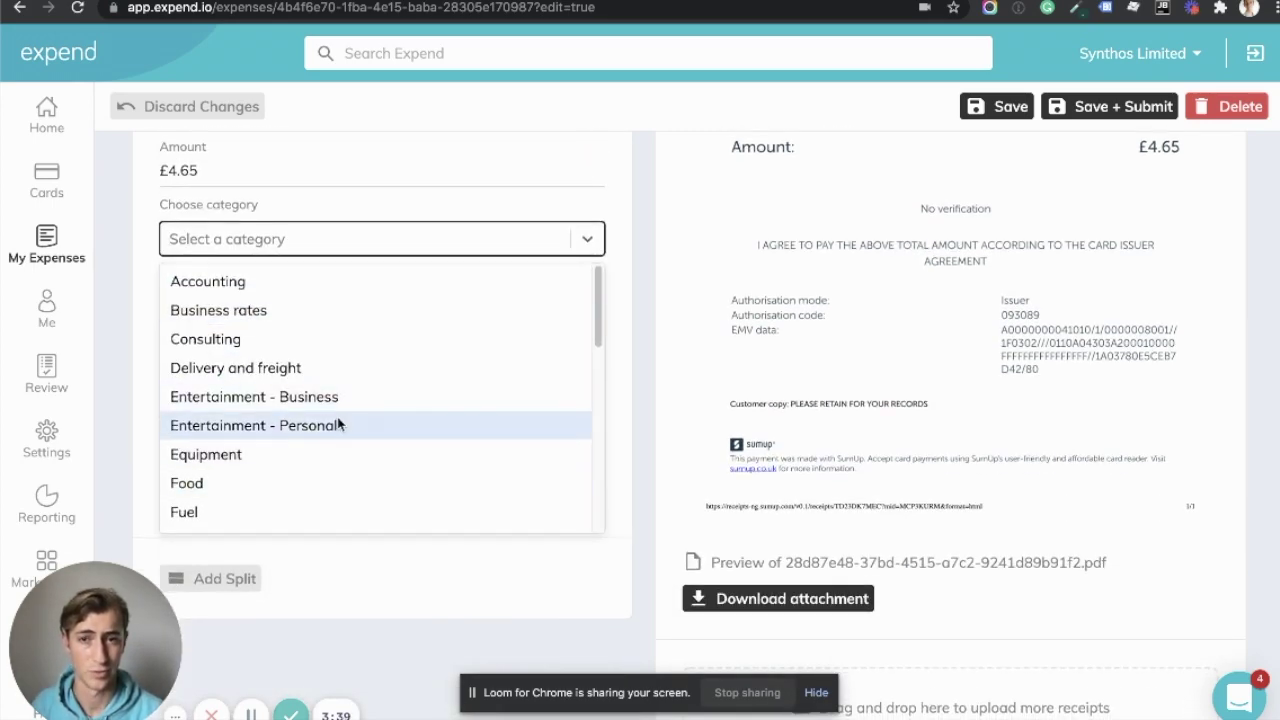
{"action": "left_click", "coordinate": [338, 425]}
{"action": "scroll", "coordinate": [389, 334], "scroll_direction": "up", "scroll_amount": 5}
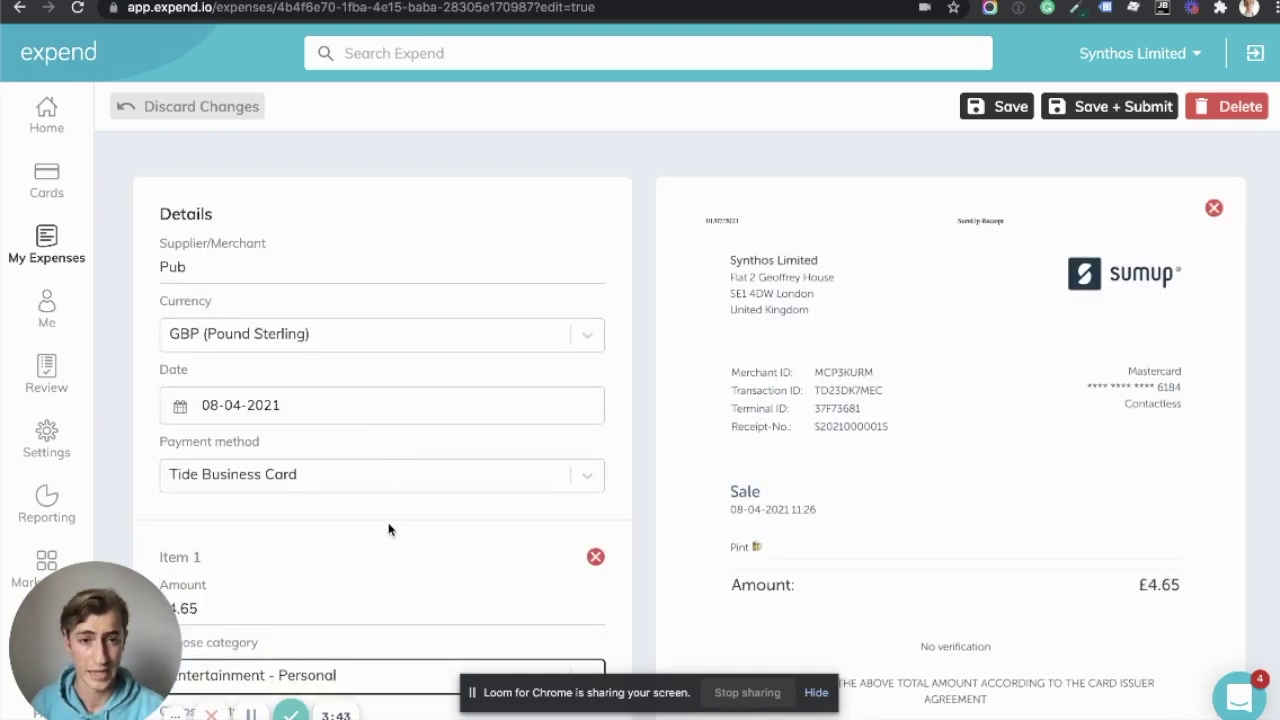
{"action": "scroll", "coordinate": [388, 525], "scroll_direction": "down", "scroll_amount": 3}
{"action": "scroll", "coordinate": [812, 446], "scroll_direction": "up", "scroll_amount": 3}
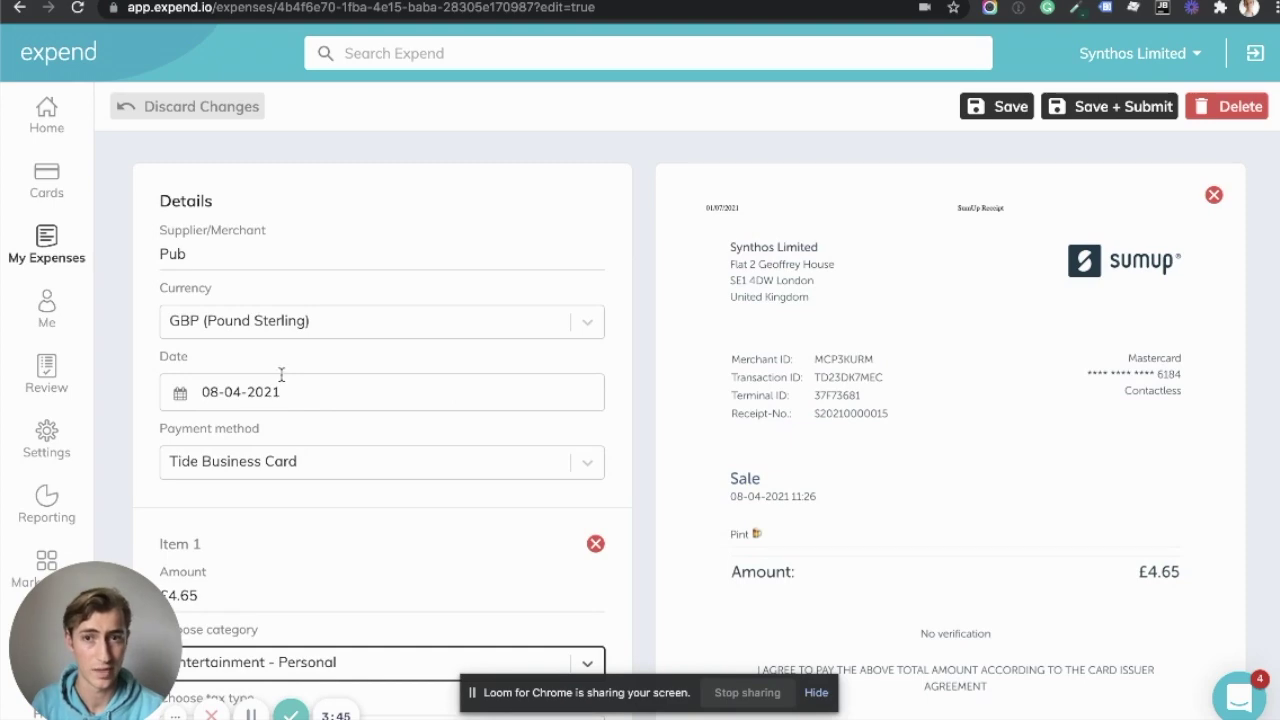
{"action": "scroll", "coordinate": [275, 451], "scroll_direction": "down", "scroll_amount": 4}
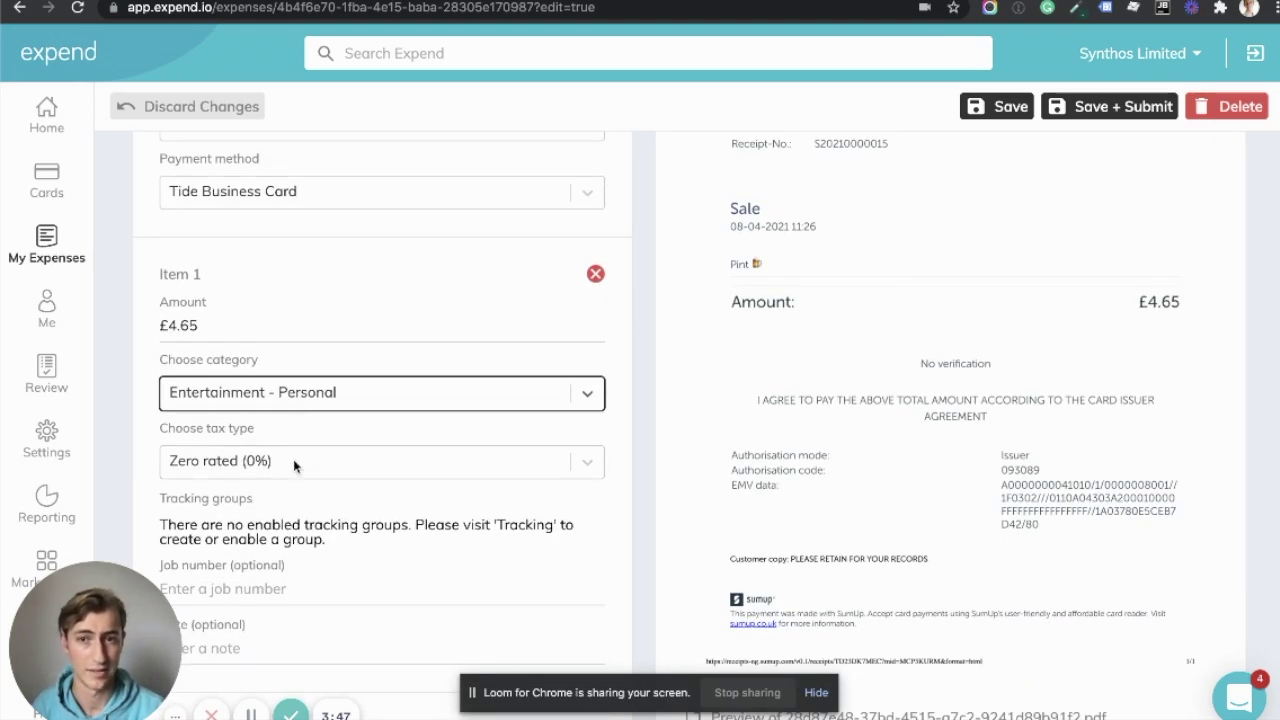
{"action": "scroll", "coordinate": [293, 459], "scroll_direction": "up", "scroll_amount": 4}
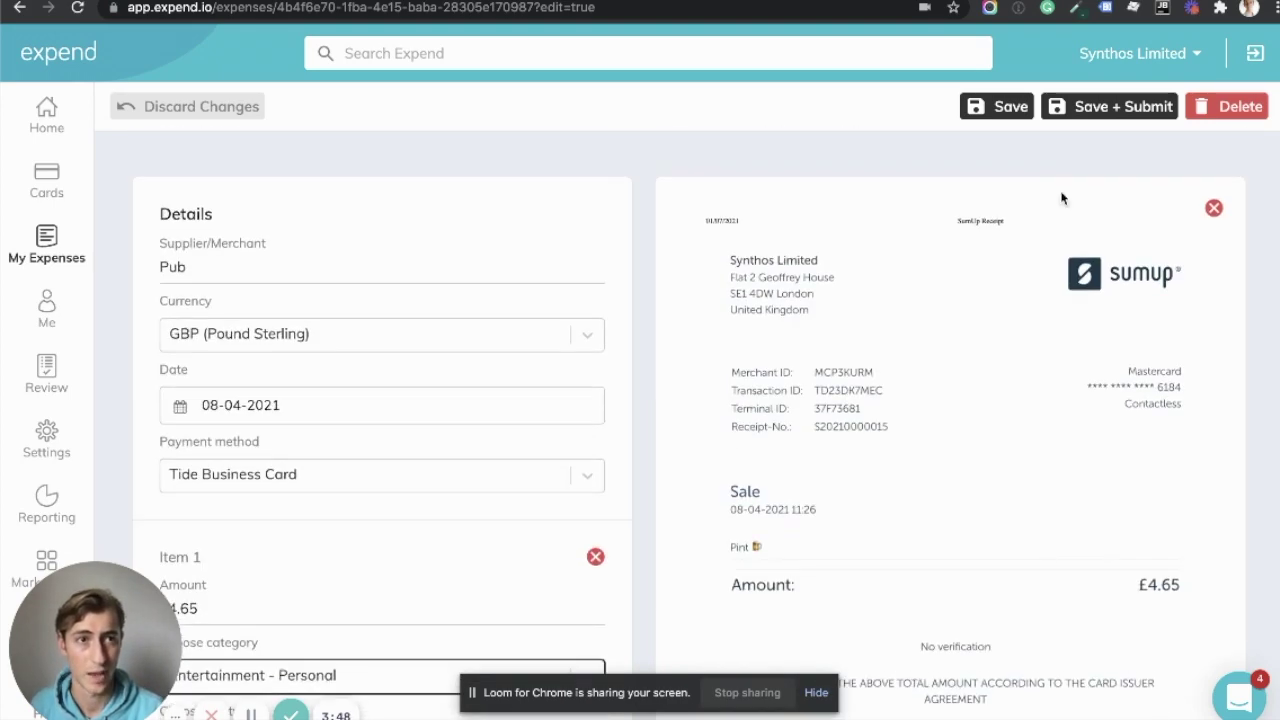
{"action": "left_click", "coordinate": [1097, 110]}
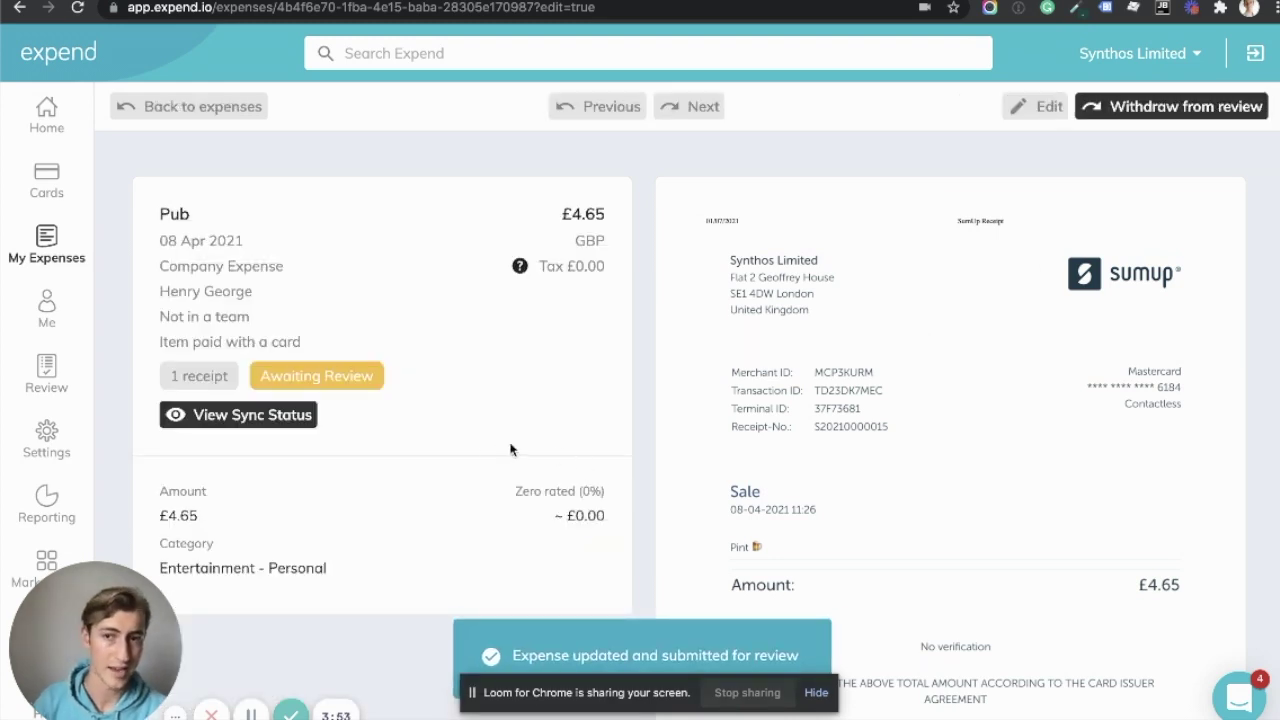
Approve the Pub expense from the list of expenses awaiting review
{"action": "left_click", "coordinate": [40, 370]}
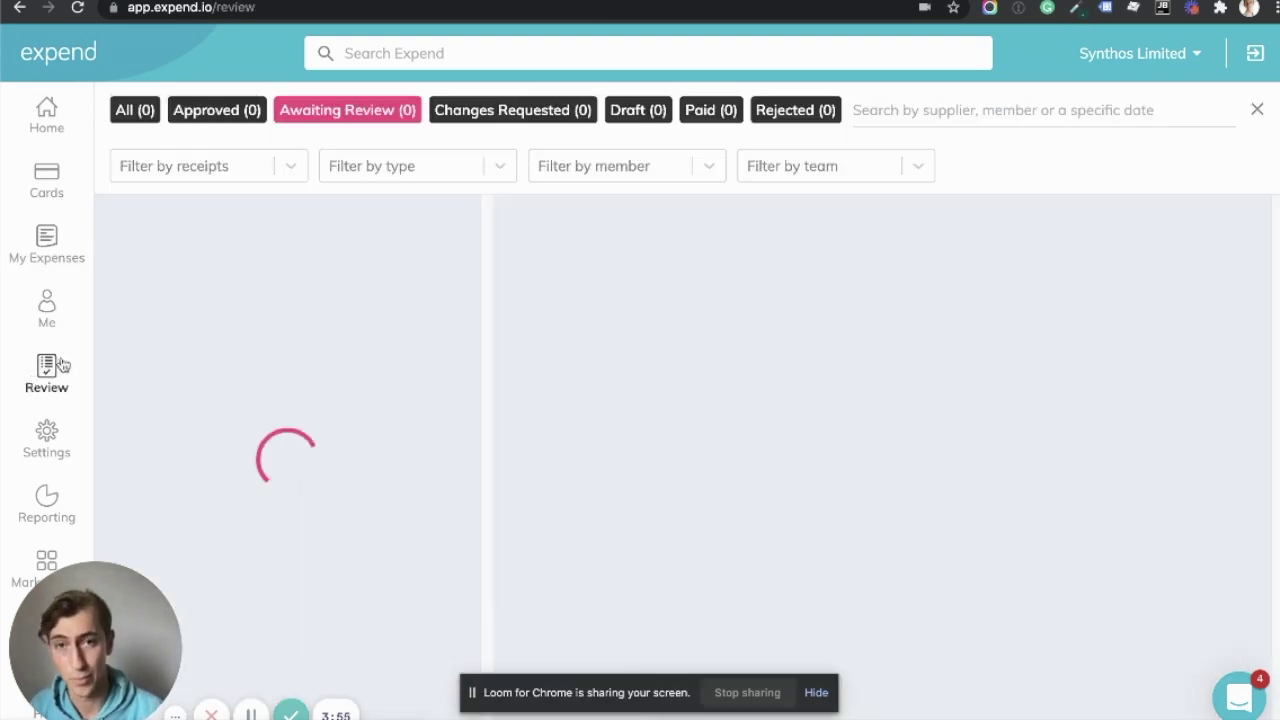
{"action": "scroll", "coordinate": [290, 300], "scroll_direction": "down", "scroll_amount": 3}
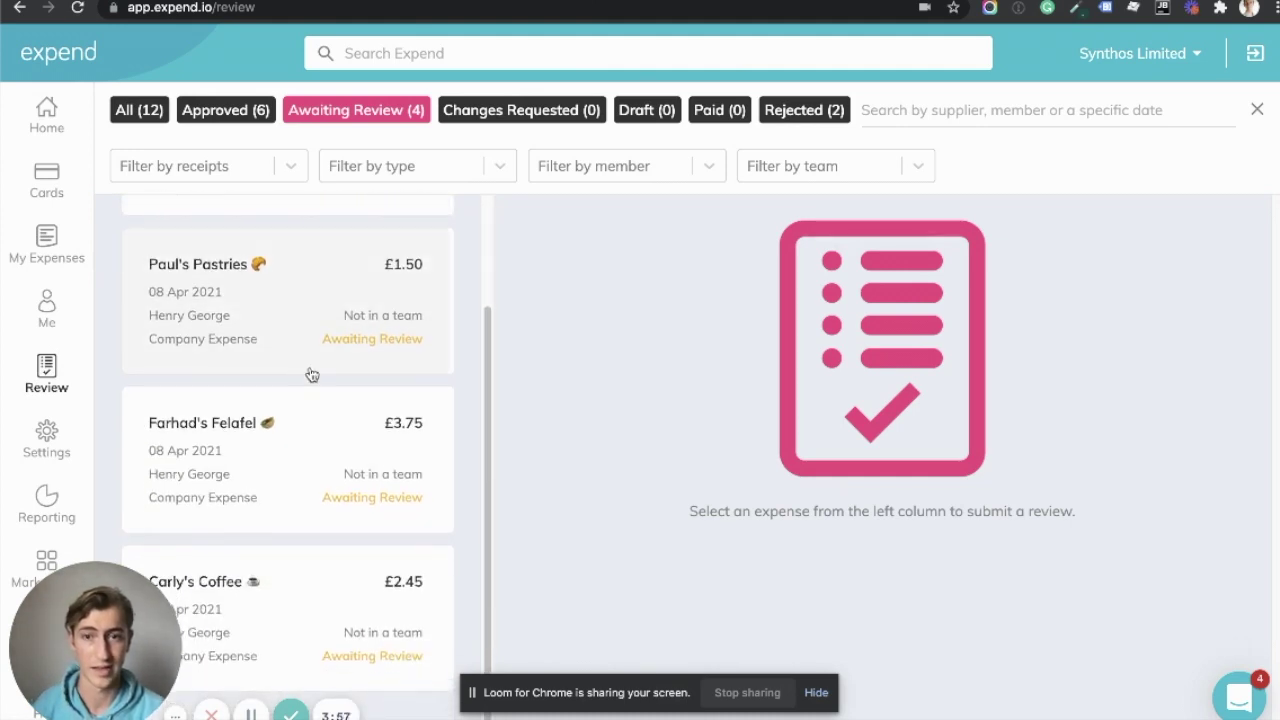
{"action": "scroll", "coordinate": [350, 550], "scroll_direction": "up", "scroll_amount": 3}
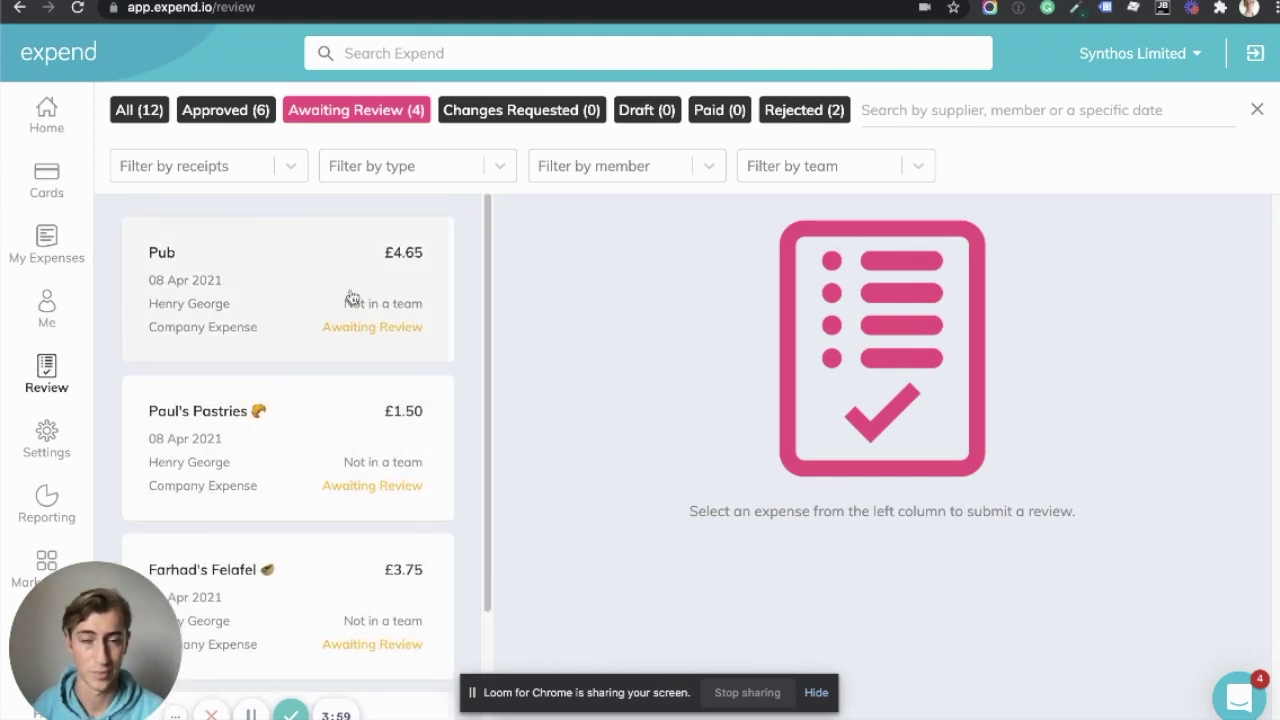
{"action": "left_click", "coordinate": [354, 297]}
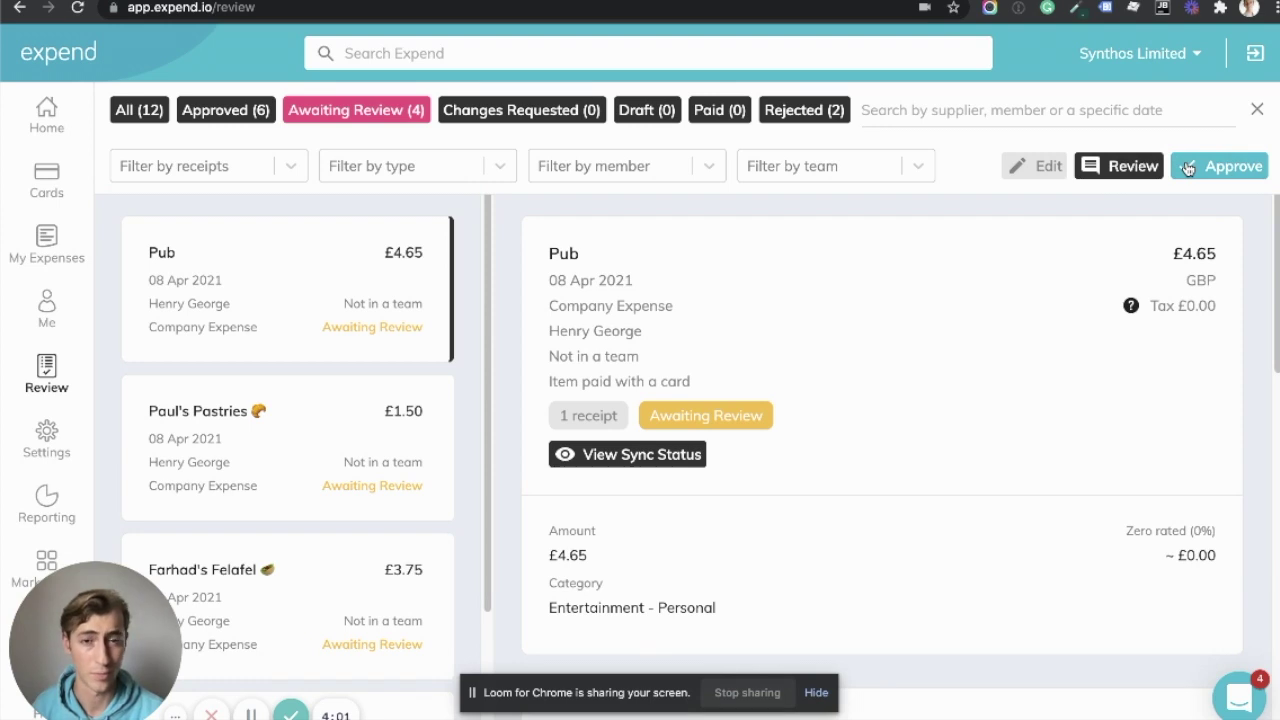
{"action": "left_click", "coordinate": [1187, 168]}
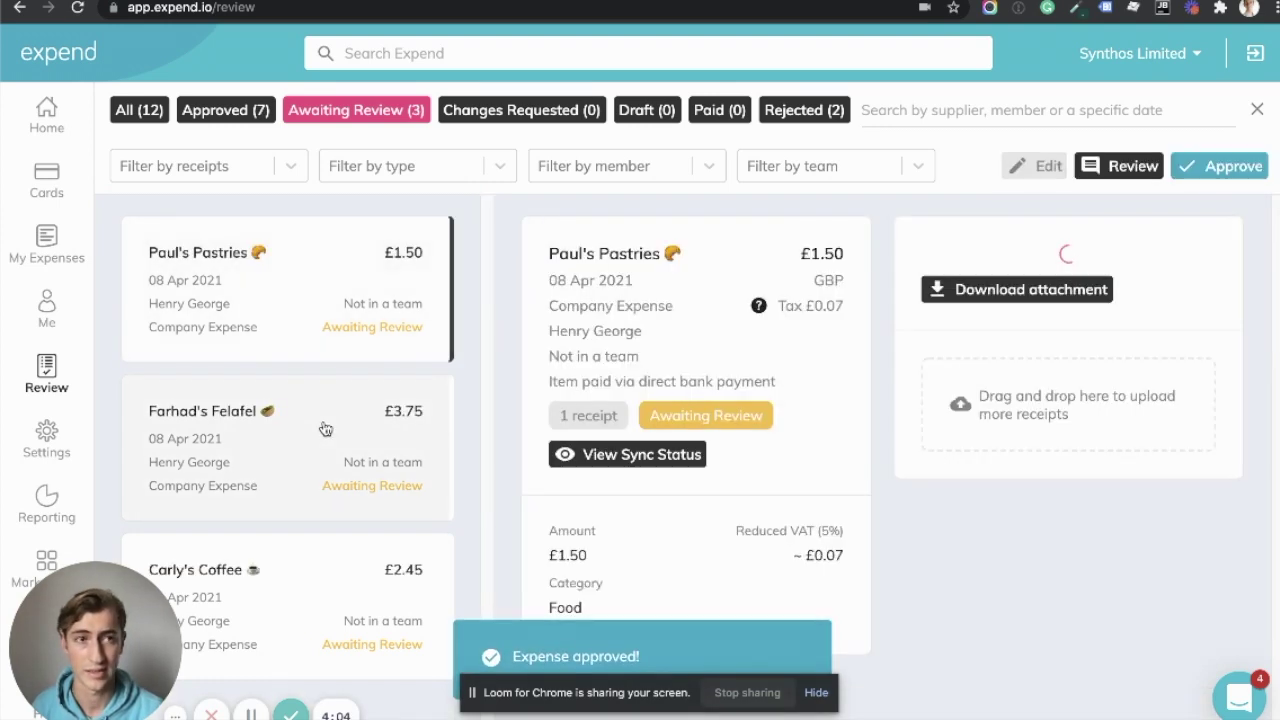
Approve the Farhad's Falafel, Carly's Coffee and Paul's Pastries expenses
{"action": "left_click", "coordinate": [323, 428]}
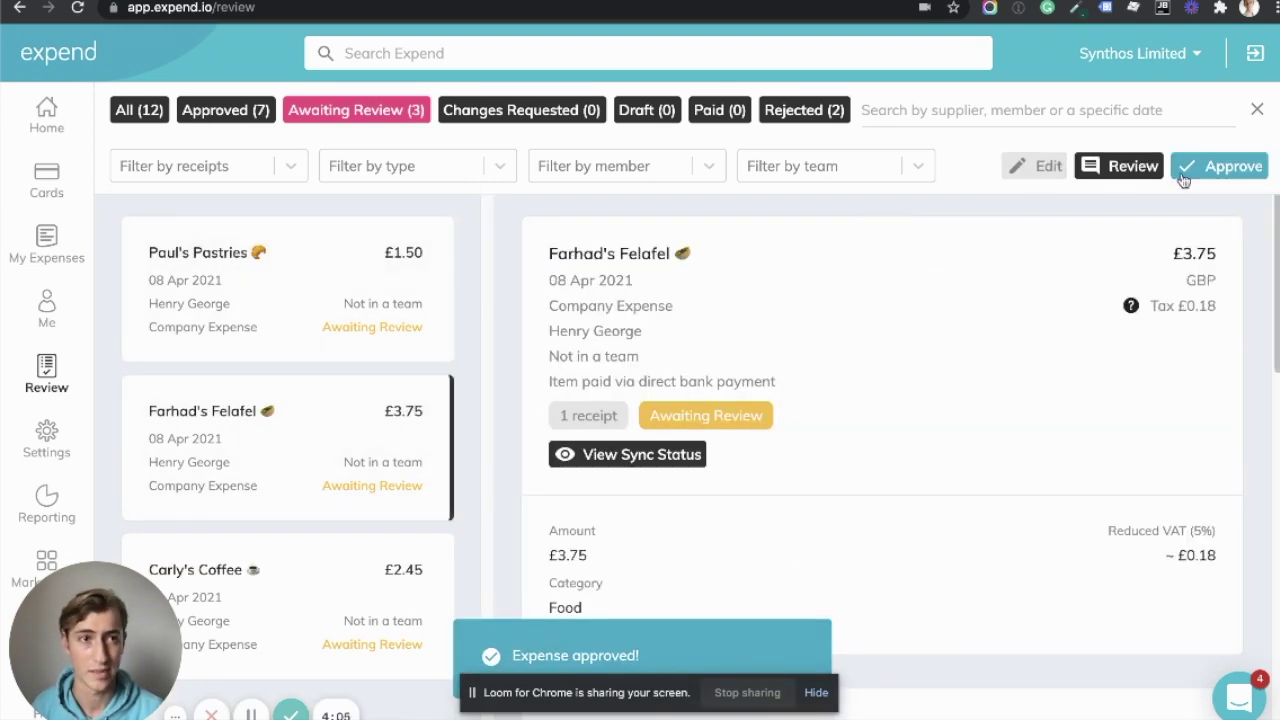
{"action": "left_click", "coordinate": [1185, 168]}
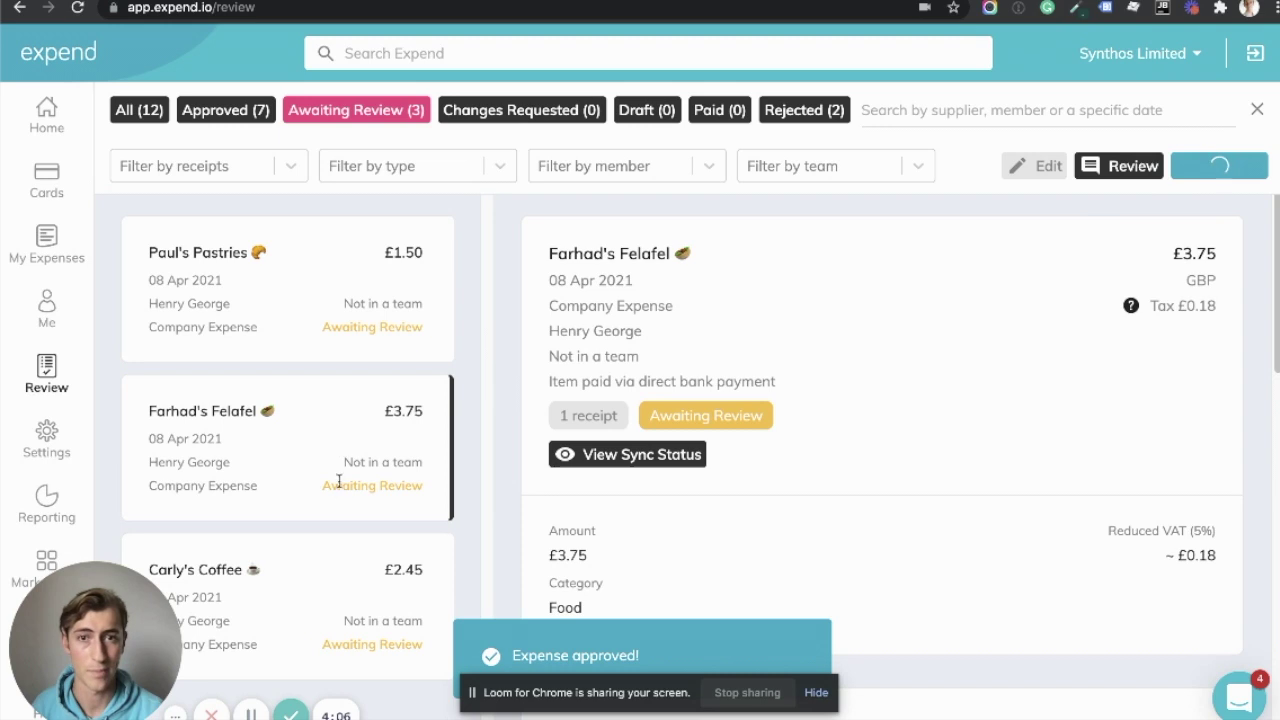
{"action": "left_click", "coordinate": [330, 287]}
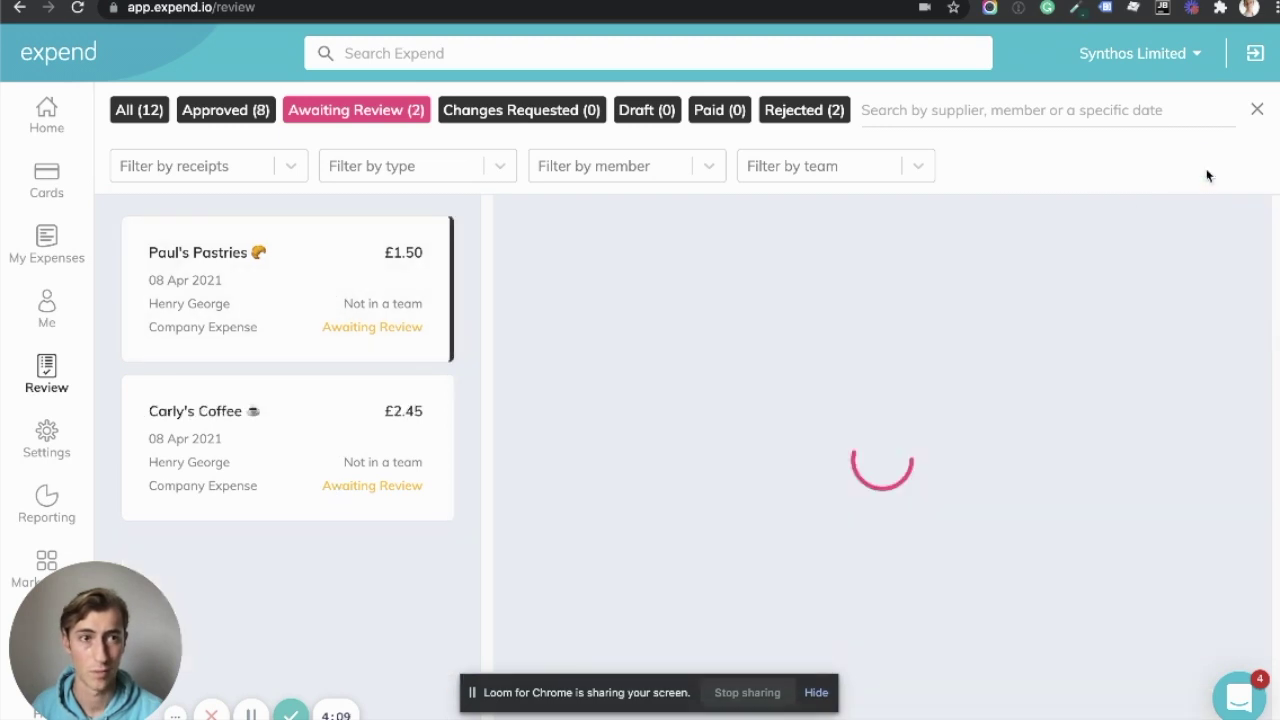
{"action": "left_click", "coordinate": [1210, 168]}
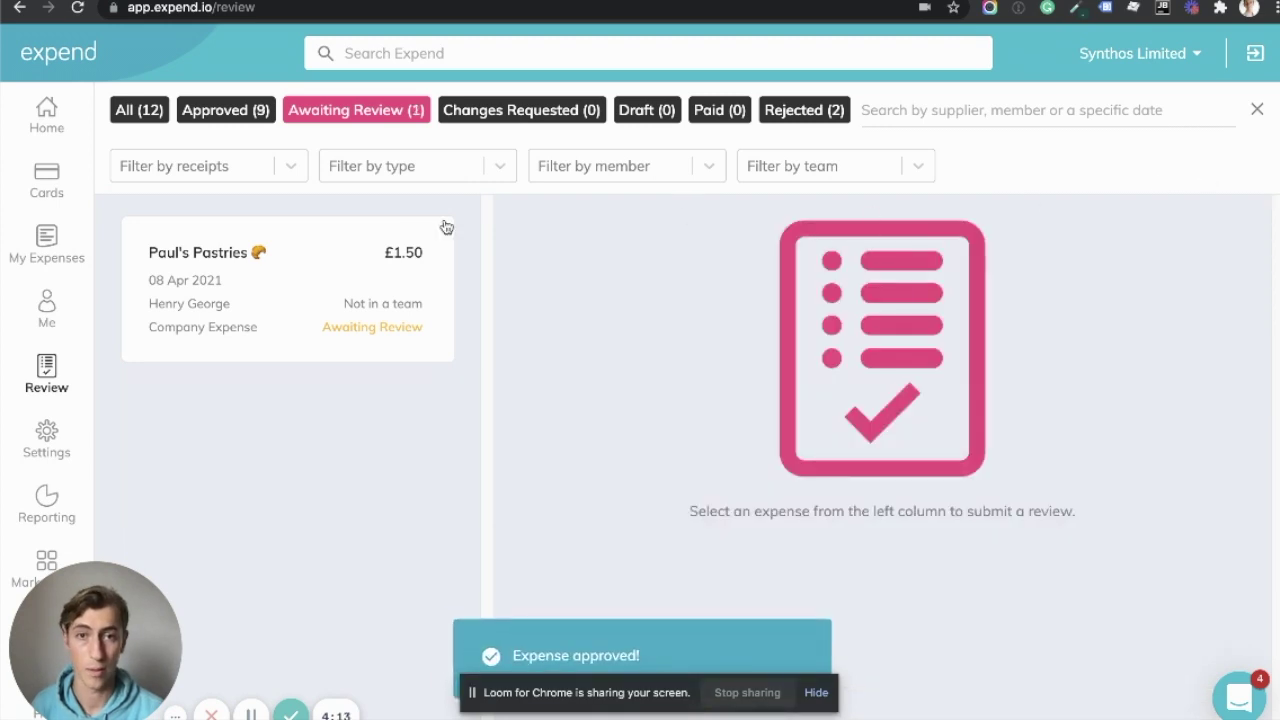
{"action": "left_click", "coordinate": [446, 227]}
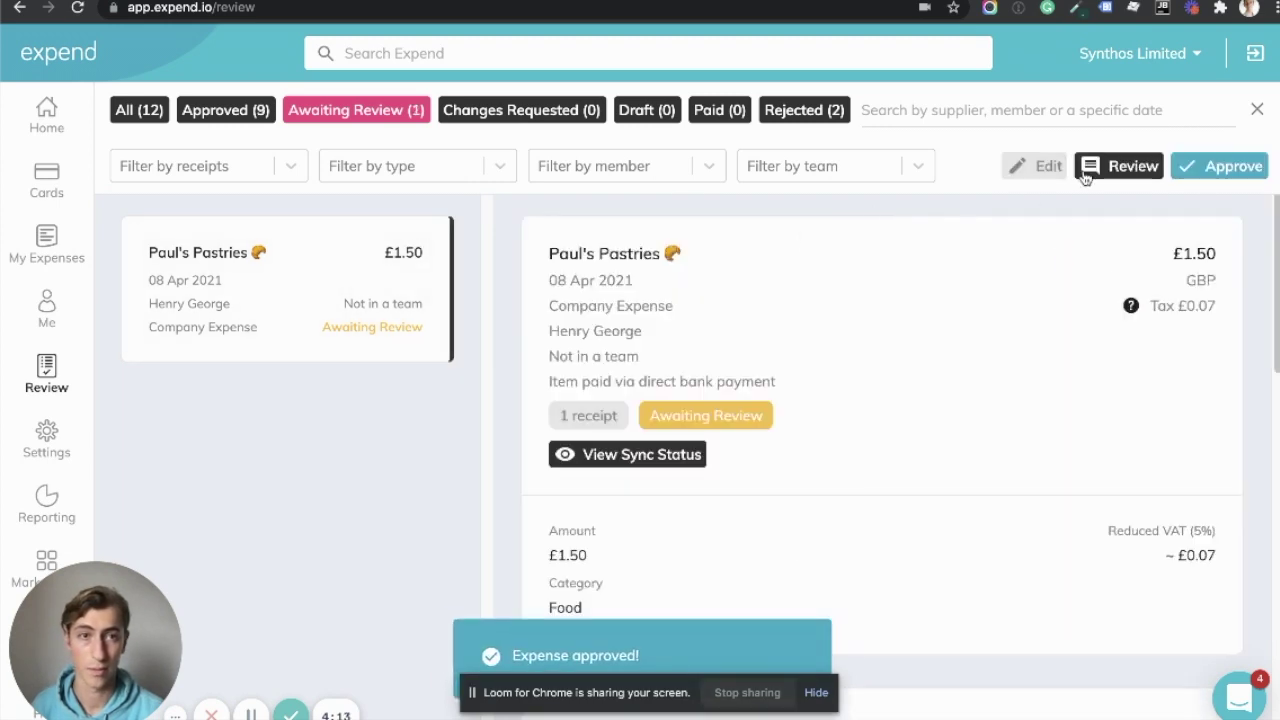
{"action": "left_click", "coordinate": [1183, 163]}
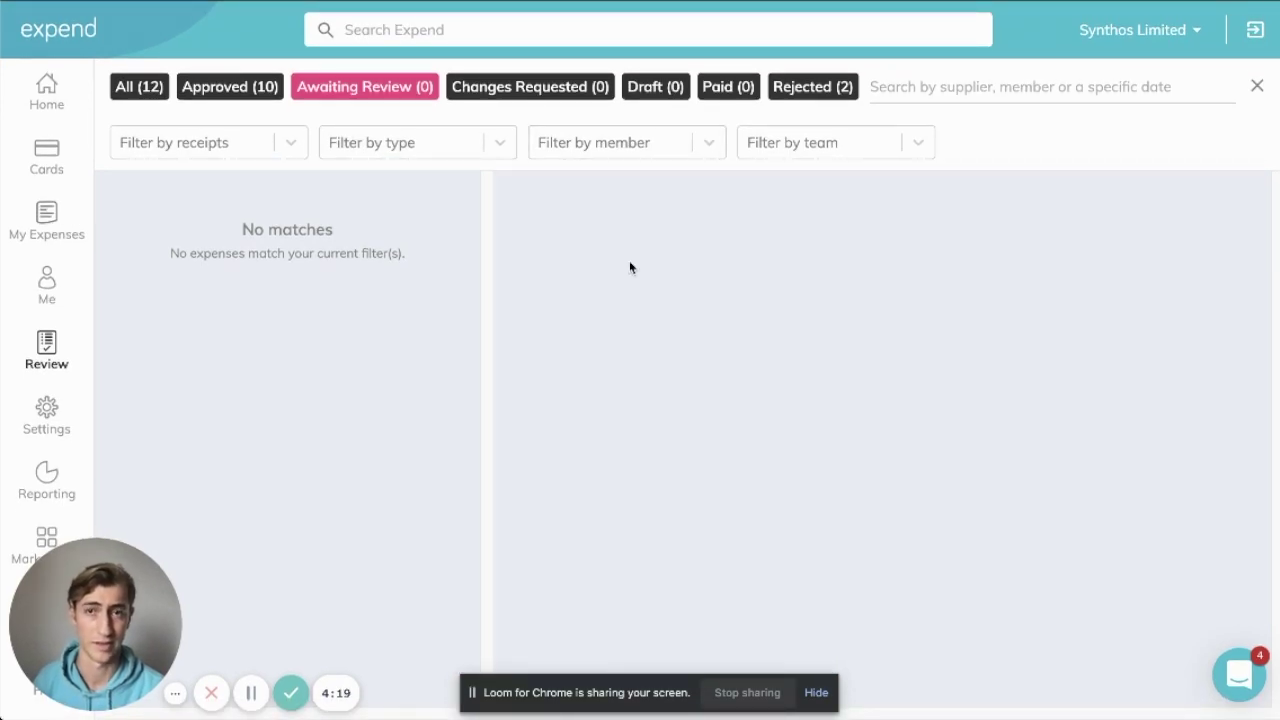
Bring the Xero bank reconciliation window forward and review the Carly's Coffee 2.45 statement line
{"action": "key", "text": "super+Tab"}
{"action": "key", "text": "Left"}
{"action": "key", "text": "Down"}
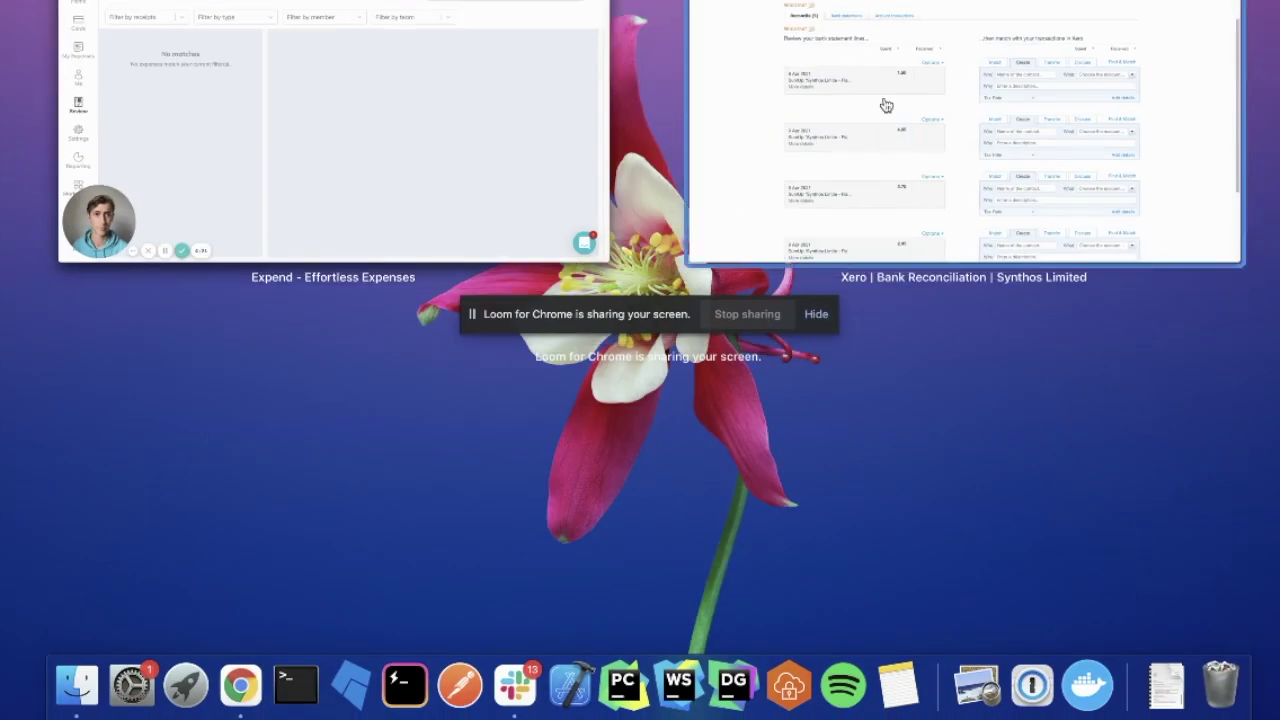
{"action": "left_click", "coordinate": [896, 80]}
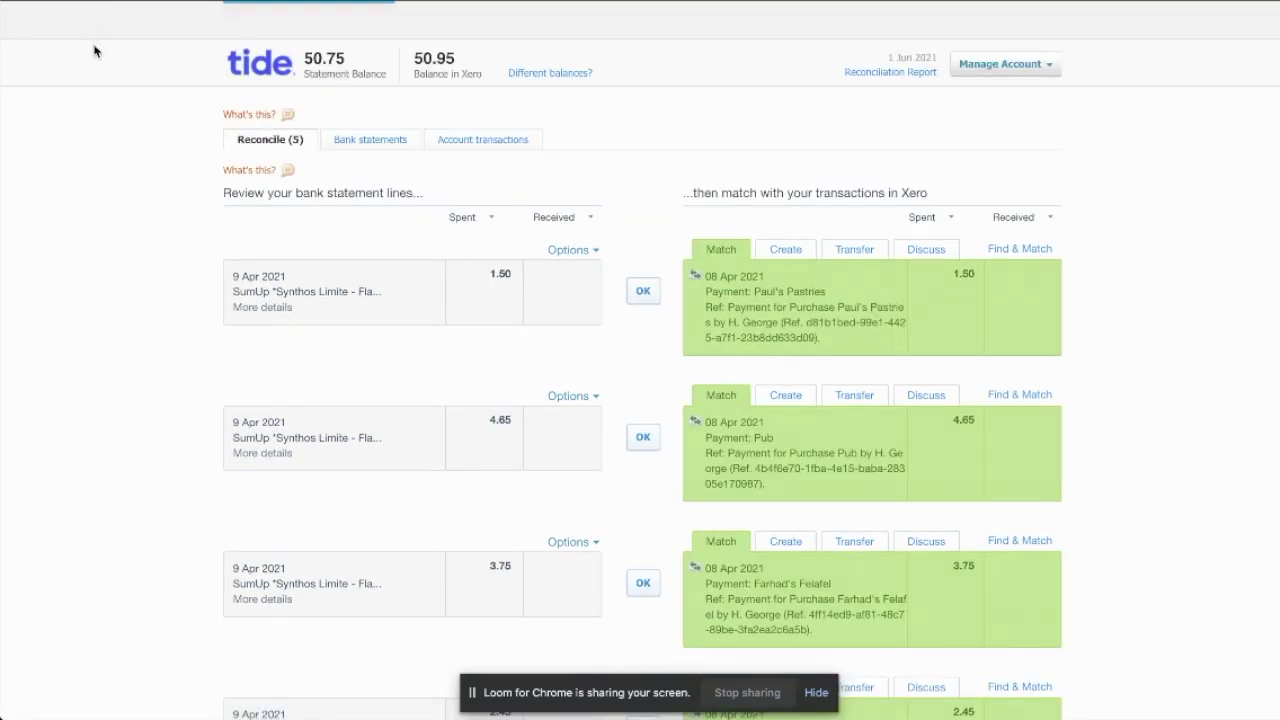
{"action": "scroll", "coordinate": [130, 150], "scroll_direction": "down", "scroll_amount": 5}
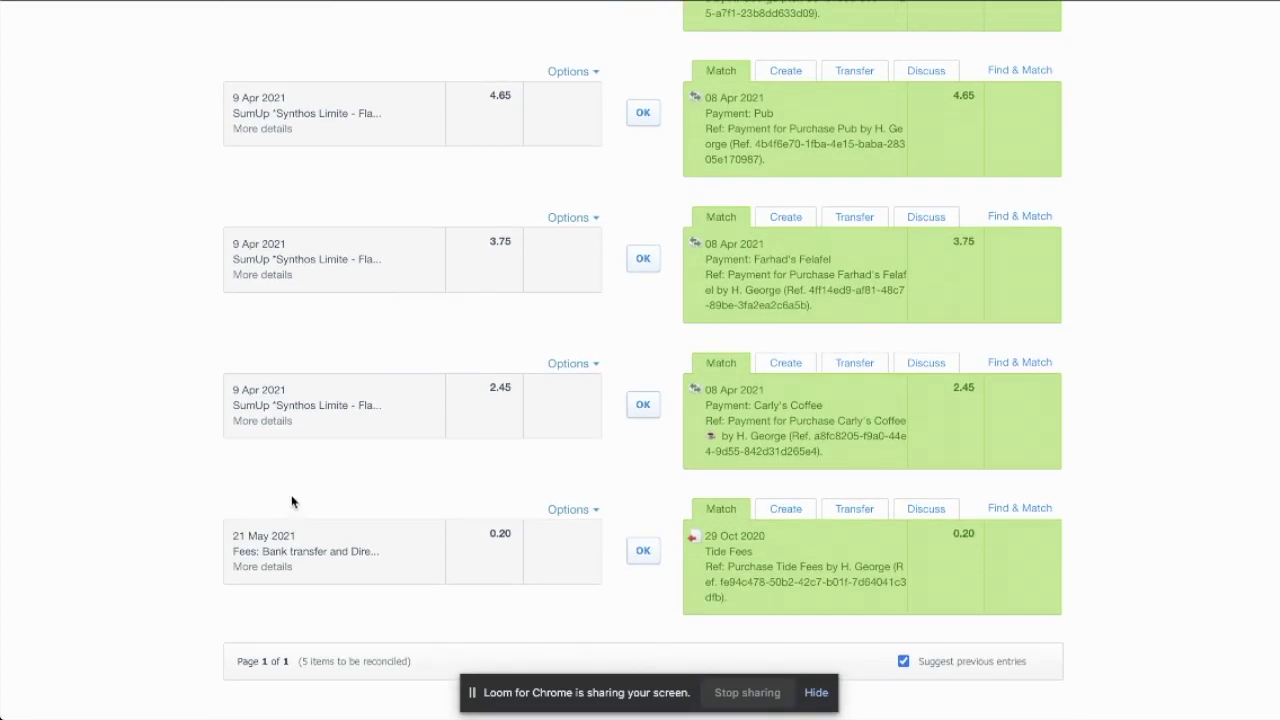
{"action": "left_click_drag", "start_coordinate": [497, 387], "coordinate": [512, 387]}
{"action": "left_click_drag", "start_coordinate": [247, 405], "coordinate": [388, 417]}
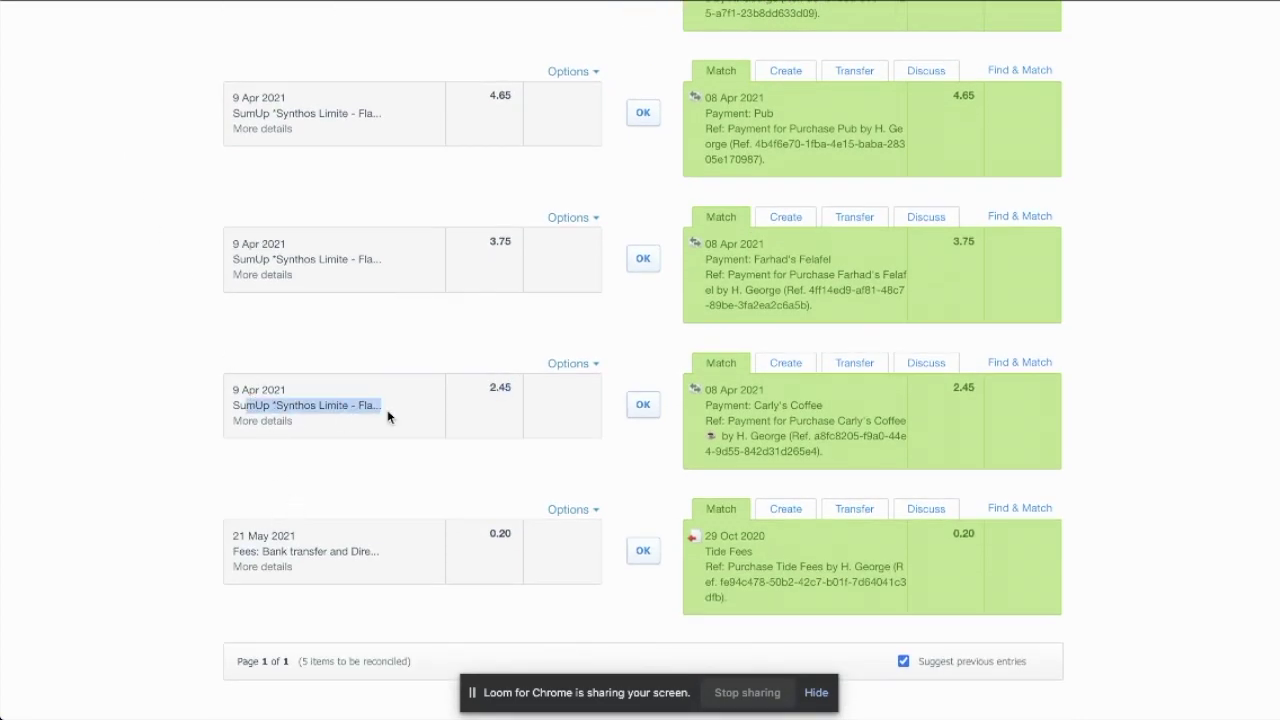
{"action": "left_click", "coordinate": [407, 428]}
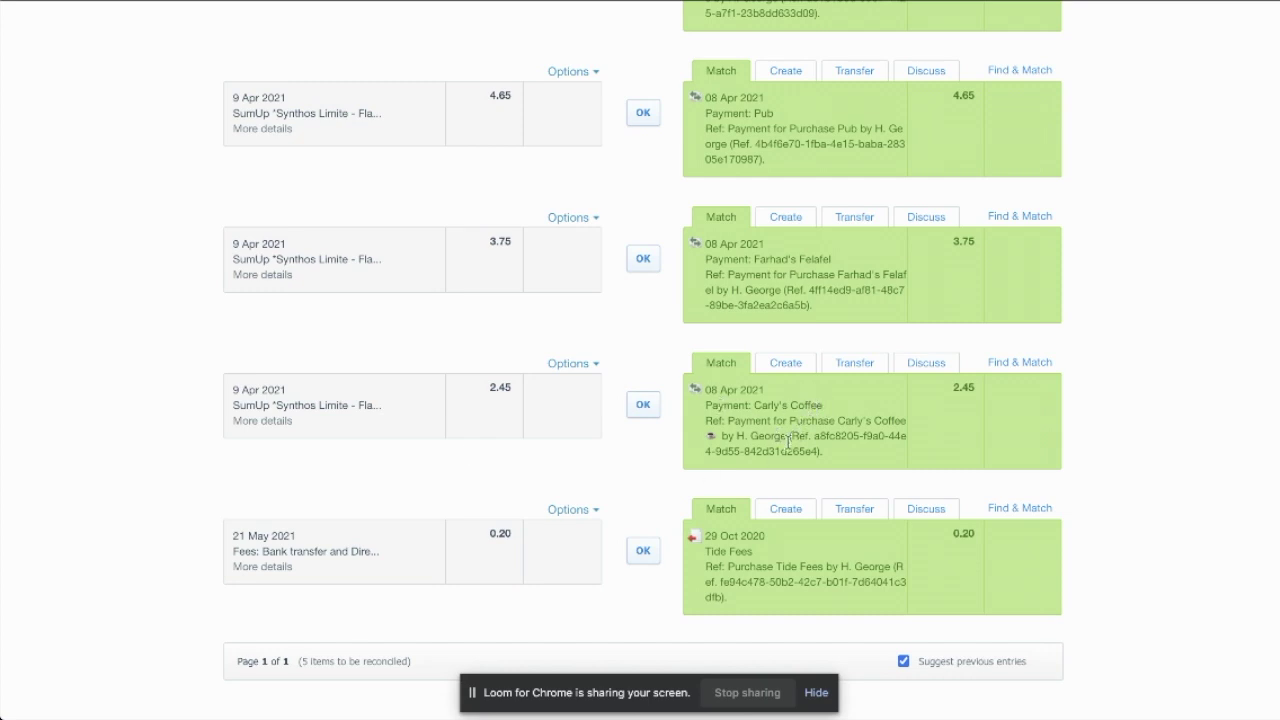
{"action": "scroll", "coordinate": [788, 442], "scroll_direction": "up", "scroll_amount": 4}
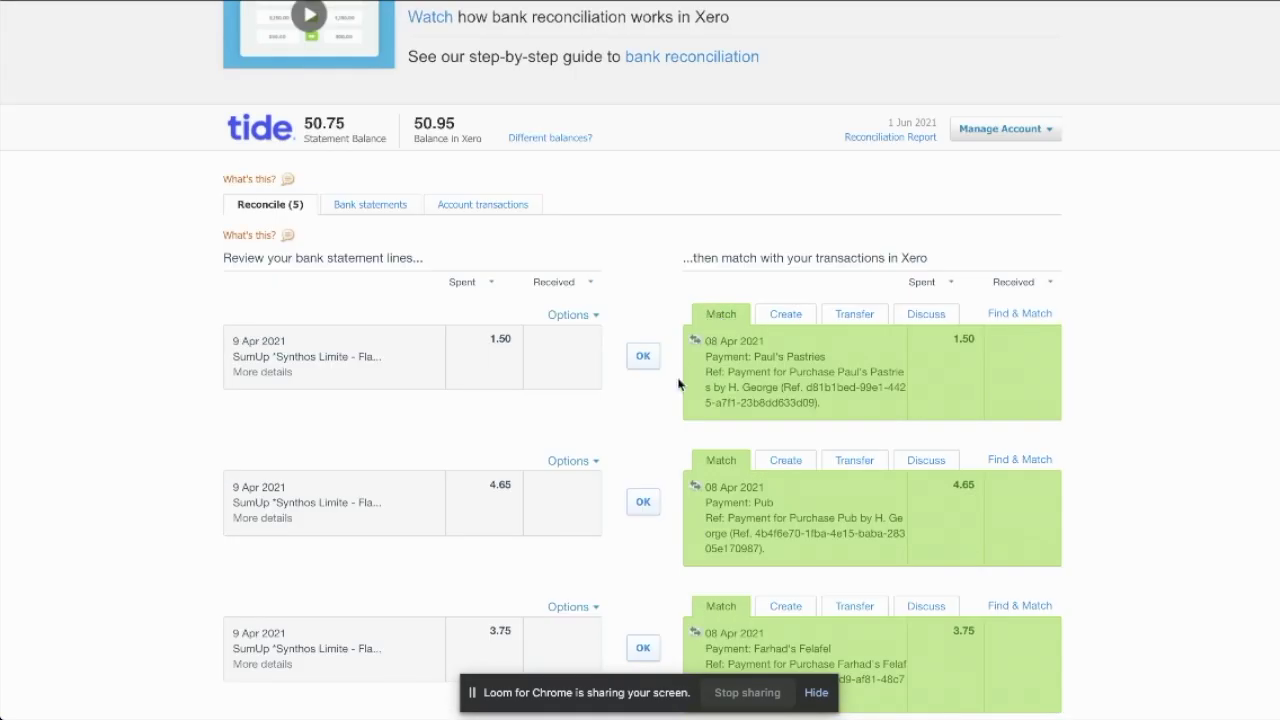
Reconcile Paul's Pastries 1.50, Pub 4.65, Farhad's Falafel 3.75, Carly's Coffee 2.45 and Tide Fees 0.20
{"action": "left_click", "coordinate": [644, 358]}
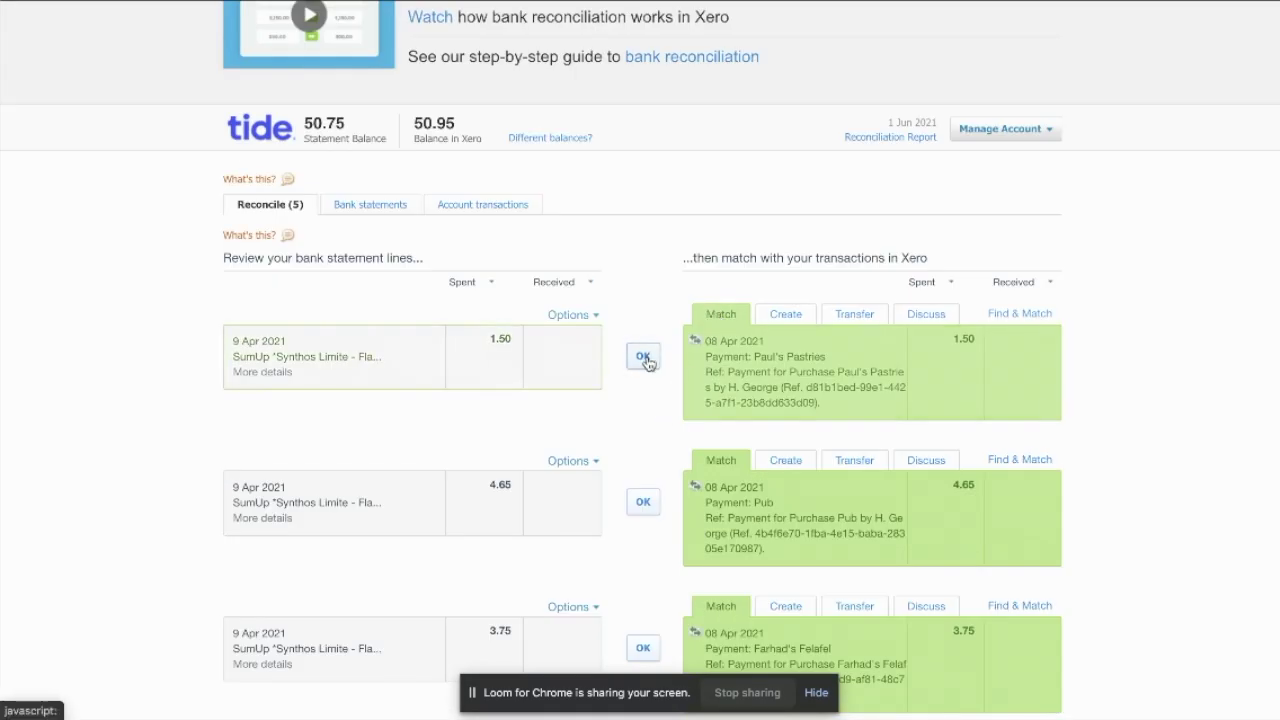
{"action": "left_click", "coordinate": [644, 358]}
{"action": "left_click", "coordinate": [644, 358]}
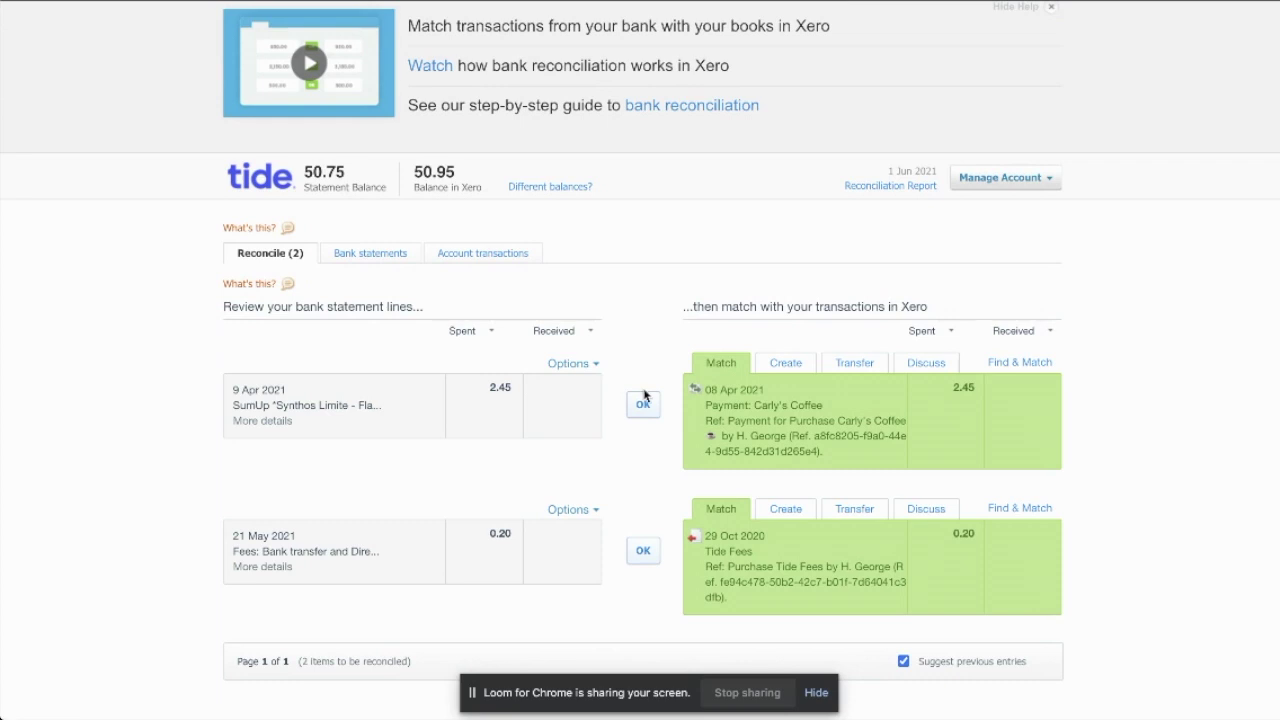
{"action": "left_click", "coordinate": [643, 404]}
{"action": "left_click", "coordinate": [648, 536]}
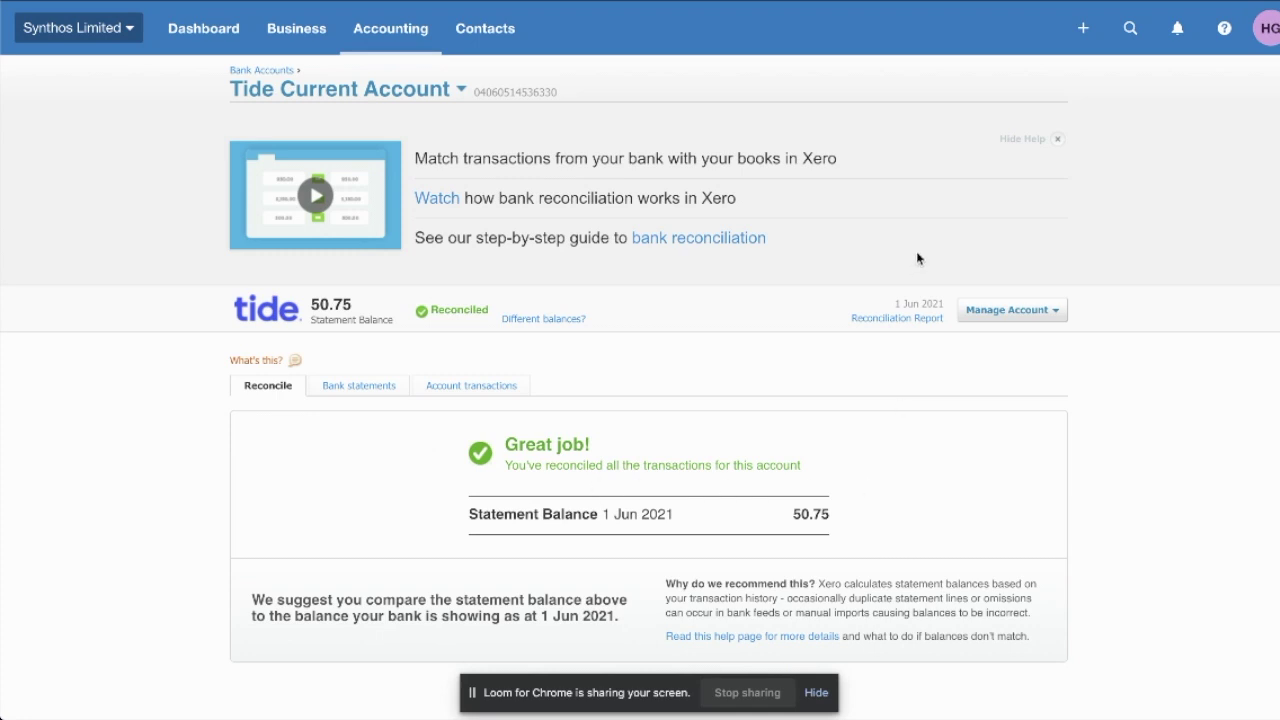
Open the Tide Current Account reconciliation report showing both balances at 50.75
{"action": "left_click", "coordinate": [894, 320]}
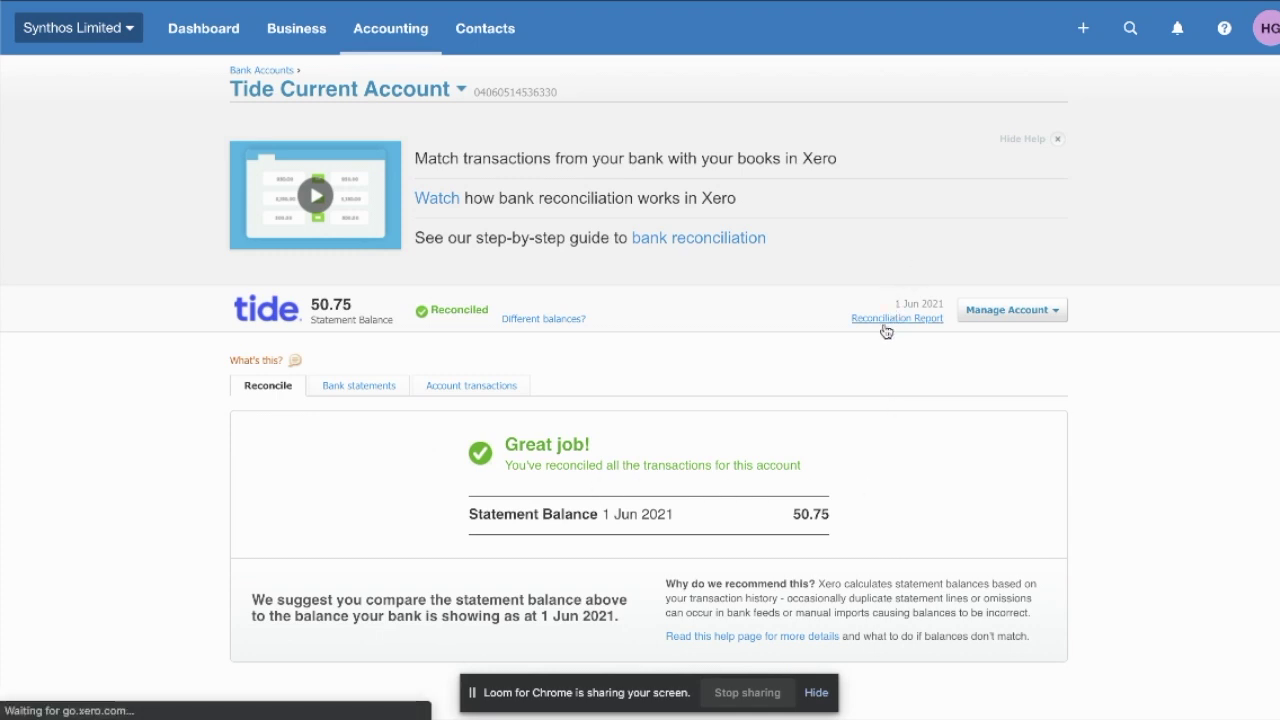